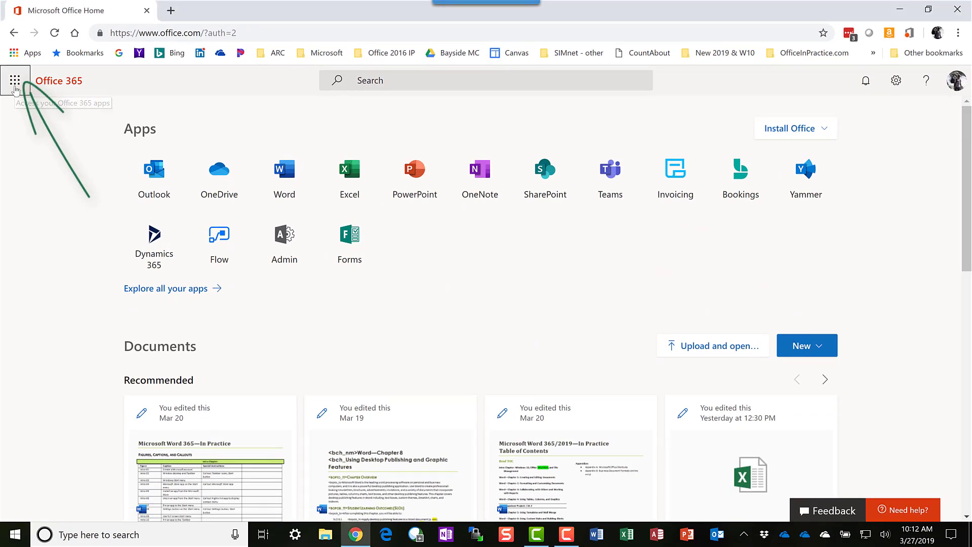
Create a new blank form through Forms in the Office 365 app launcher
{"action": "left_click", "coordinate": [15, 90]}
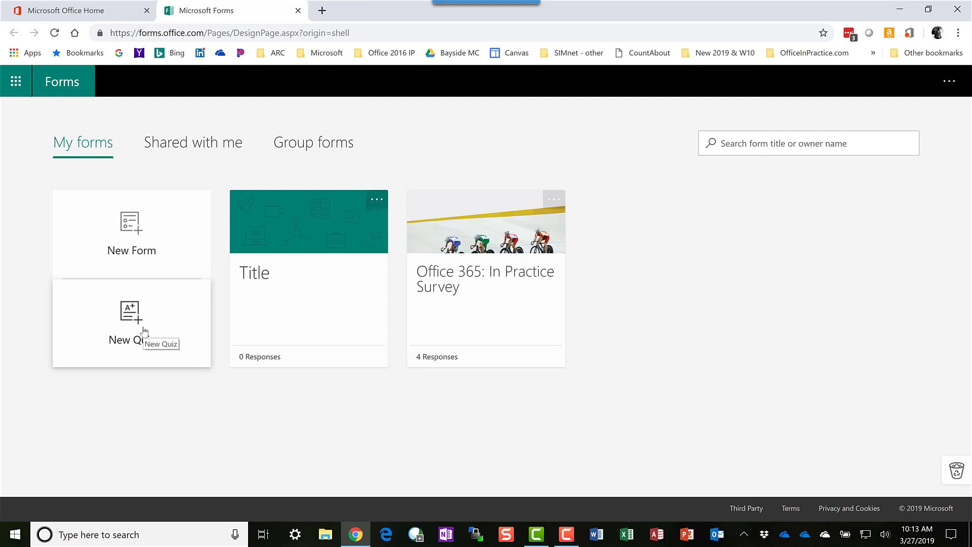
{"action": "left_click", "coordinate": [134, 243]}
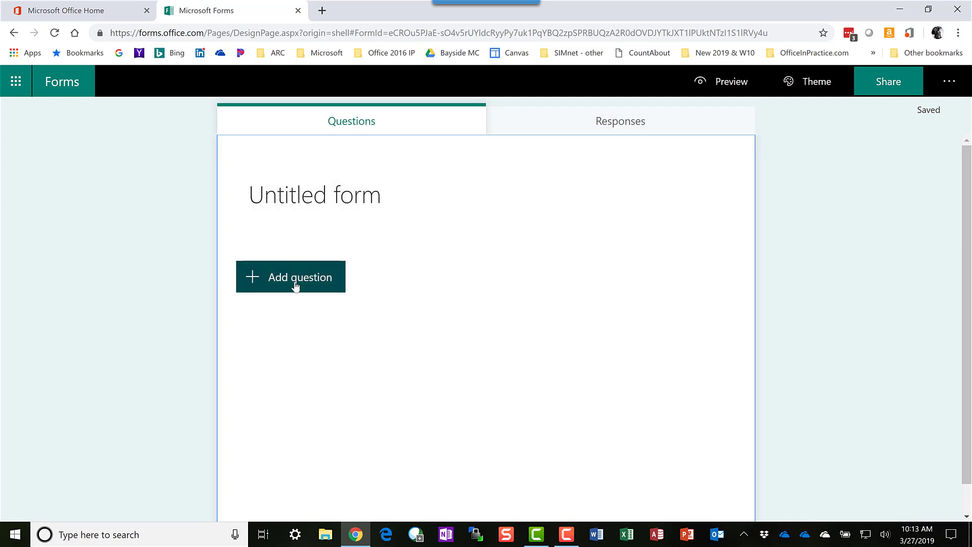
Apply the illustrated city street theme with the van, after previewing the custom theme options
{"action": "left_click", "coordinate": [811, 93]}
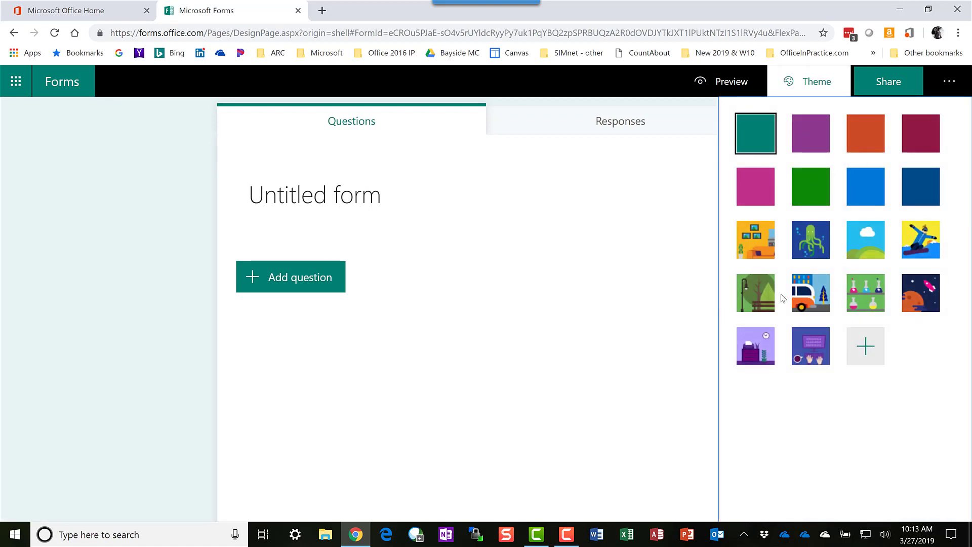
{"action": "left_click", "coordinate": [866, 349]}
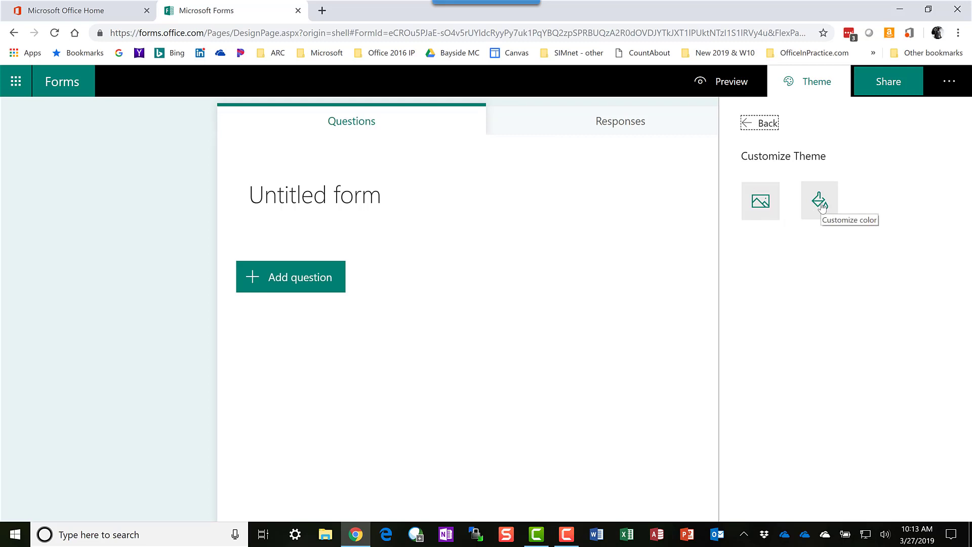
{"action": "left_click", "coordinate": [762, 125]}
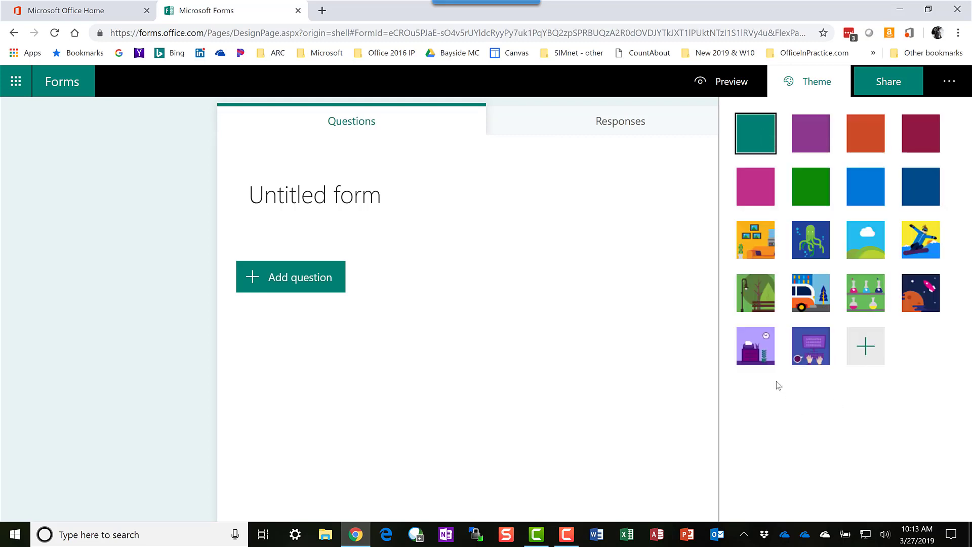
{"action": "left_click", "coordinate": [805, 297]}
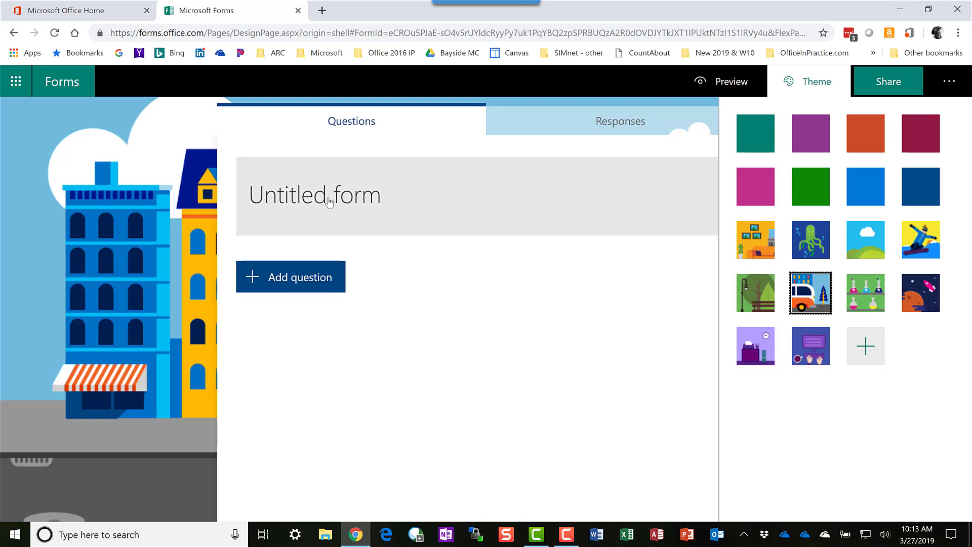
Close the theme pane, then add a question and expand it to Ranking, Likert and Net Promoter Score
{"action": "left_click", "coordinate": [817, 81]}
{"action": "left_click", "coordinate": [403, 207]}
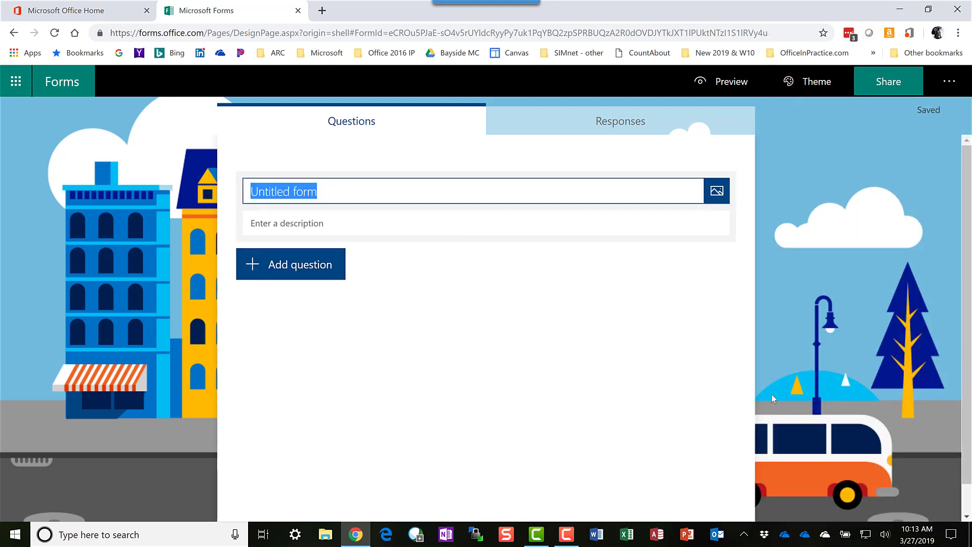
{"action": "left_click", "coordinate": [299, 270]}
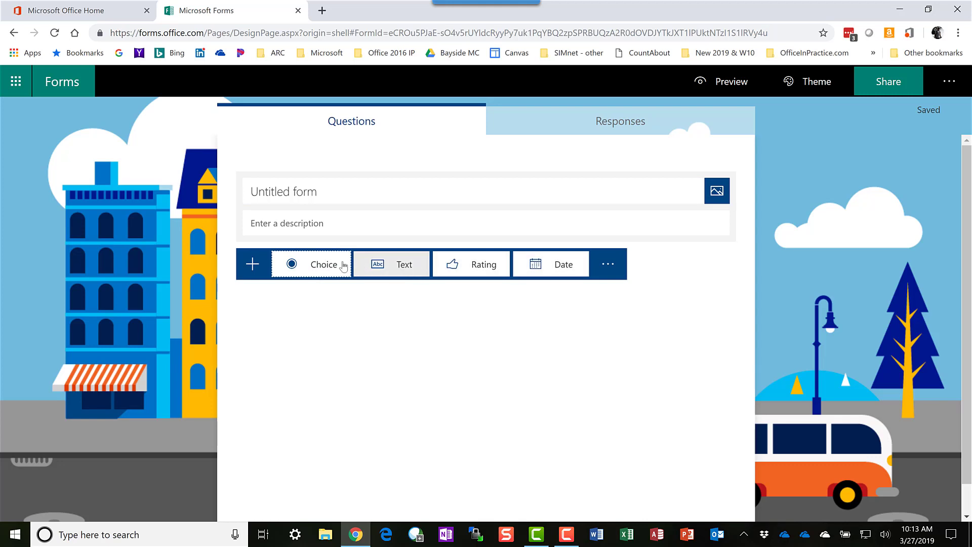
{"action": "left_click", "coordinate": [611, 273]}
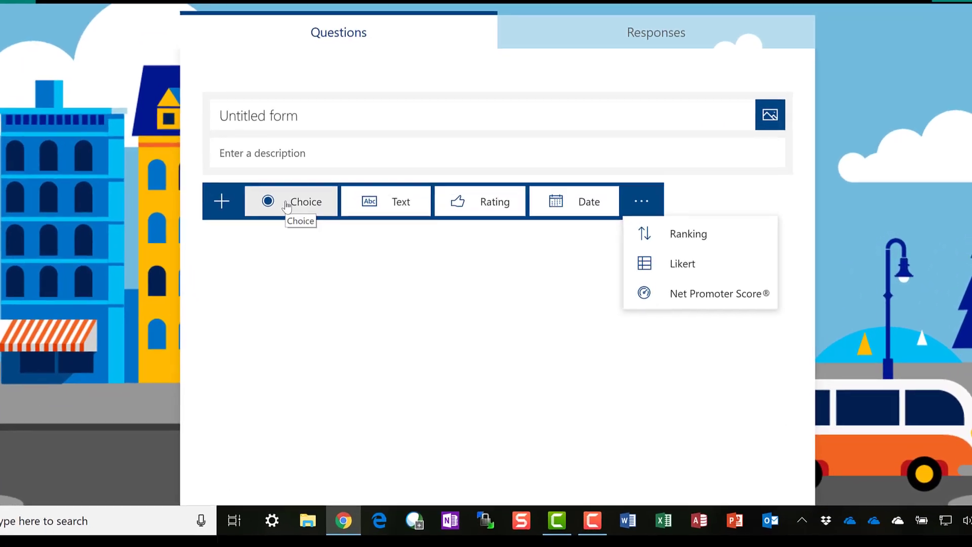
Add a Choice question with options Word, Excel, PowerPoint and Forms, and show its extra settings
{"action": "left_click", "coordinate": [304, 264]}
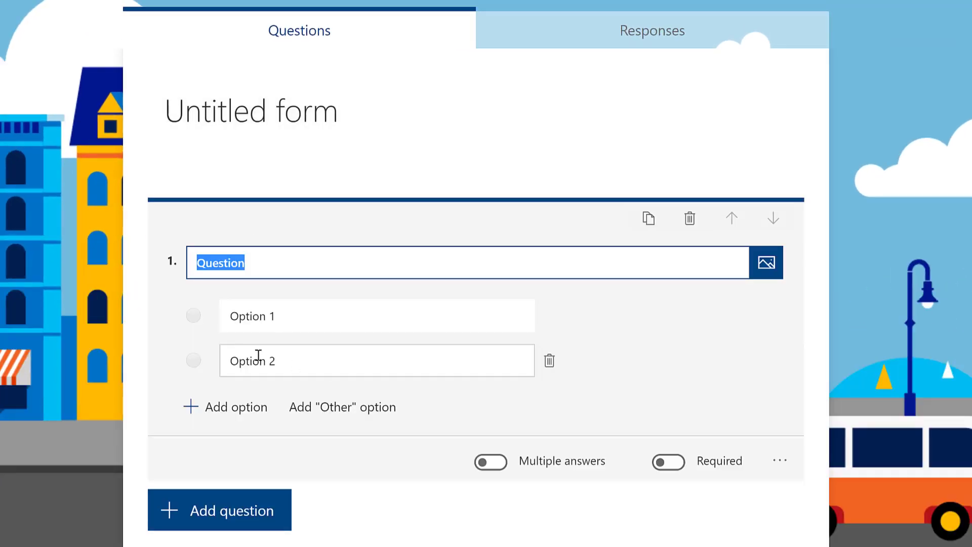
{"action": "left_click", "coordinate": [292, 318]}
{"action": "type", "text": "Word"}
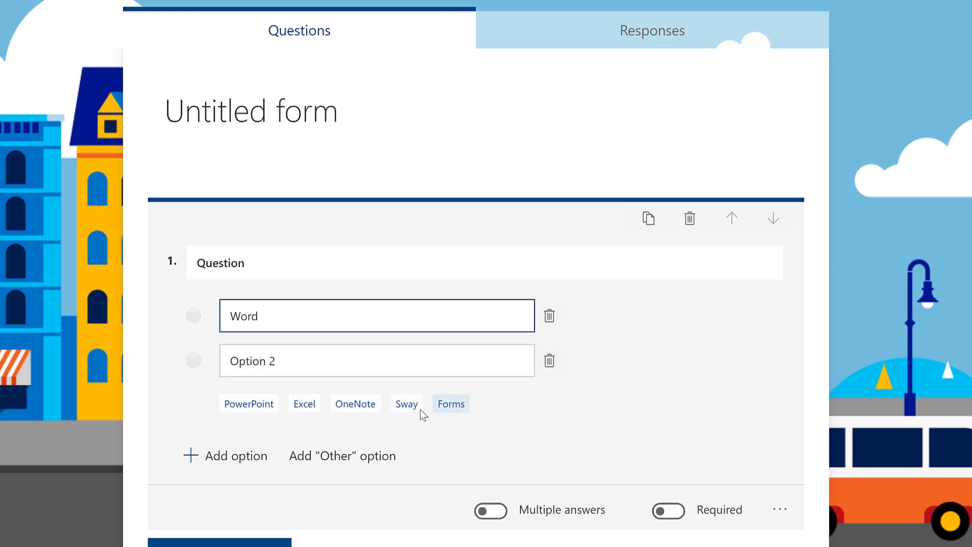
{"action": "left_click", "coordinate": [305, 405]}
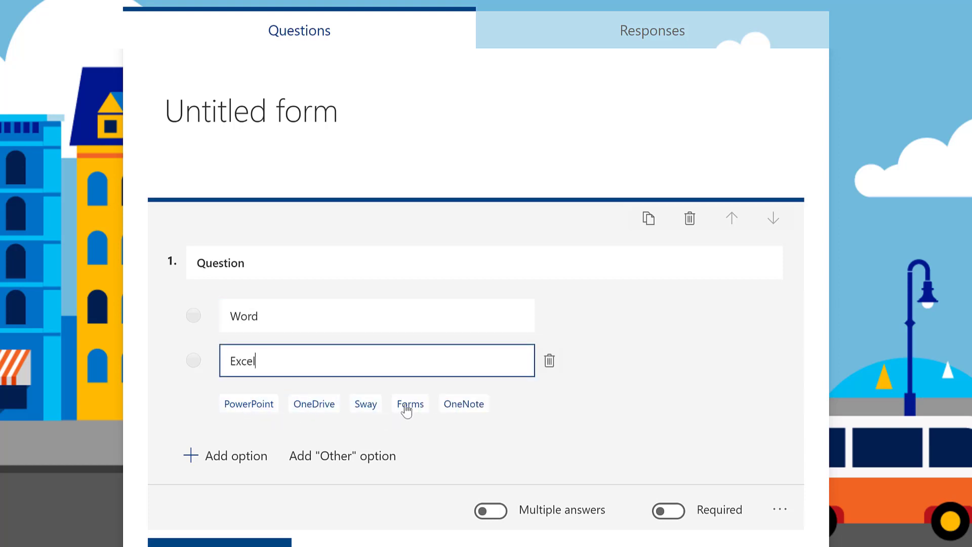
{"action": "left_click", "coordinate": [249, 405]}
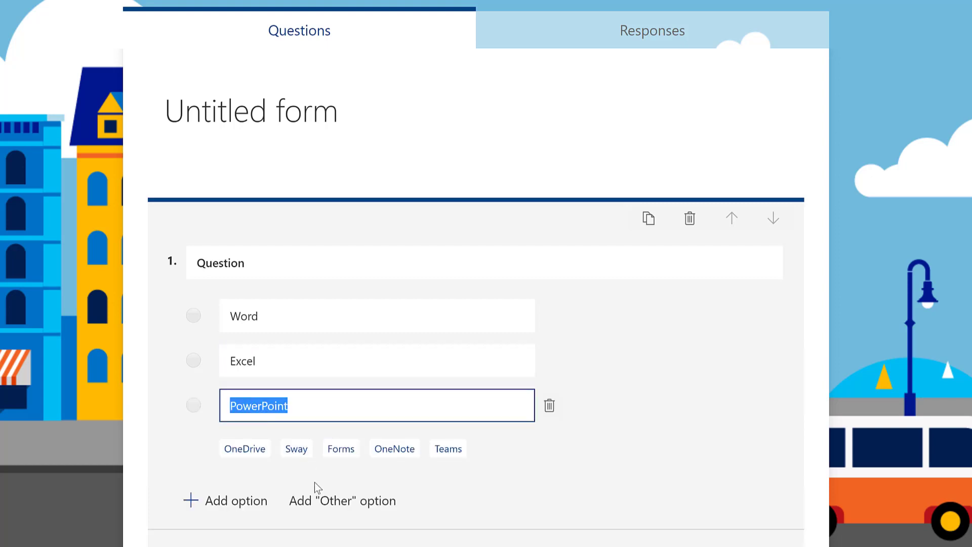
{"action": "left_click", "coordinate": [341, 449]}
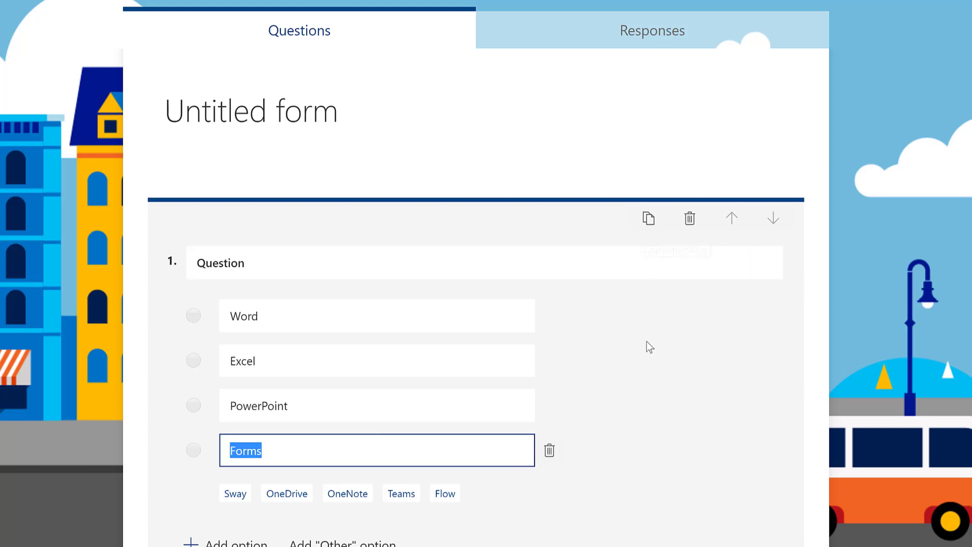
{"action": "scroll", "coordinate": [647, 340], "scroll_direction": "down", "scroll_amount": 3}
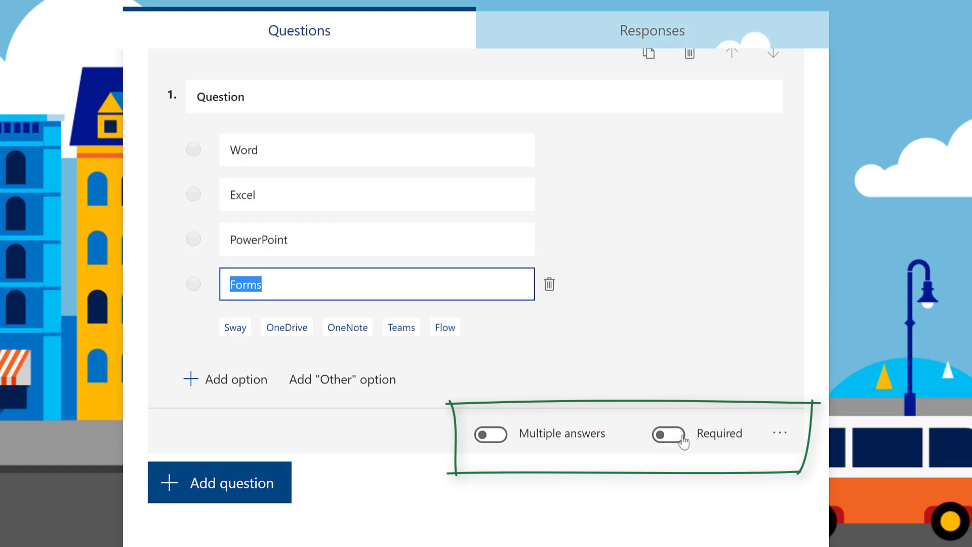
{"action": "left_click", "coordinate": [780, 435]}
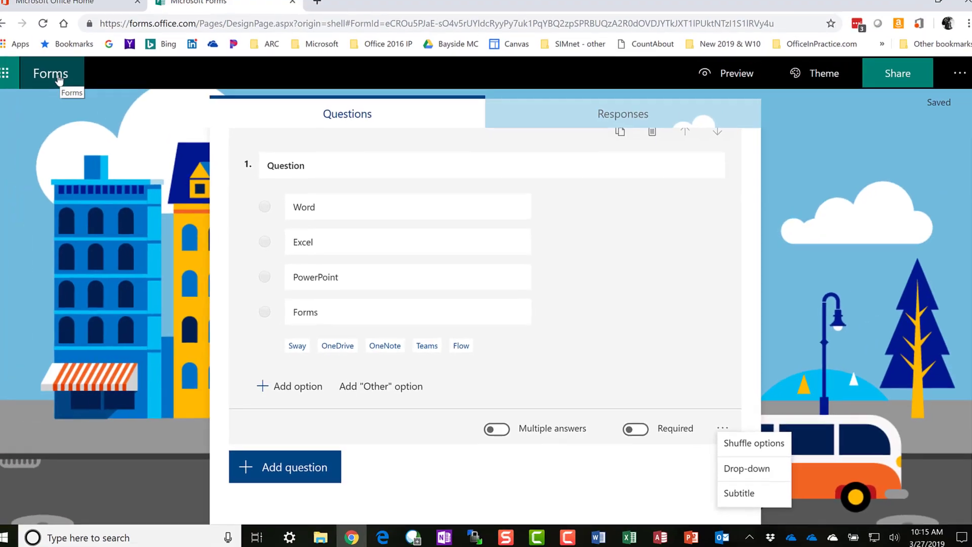
Return to My forms and open the Office 365: In Practice Survey at its title
{"action": "left_click", "coordinate": [69, 87]}
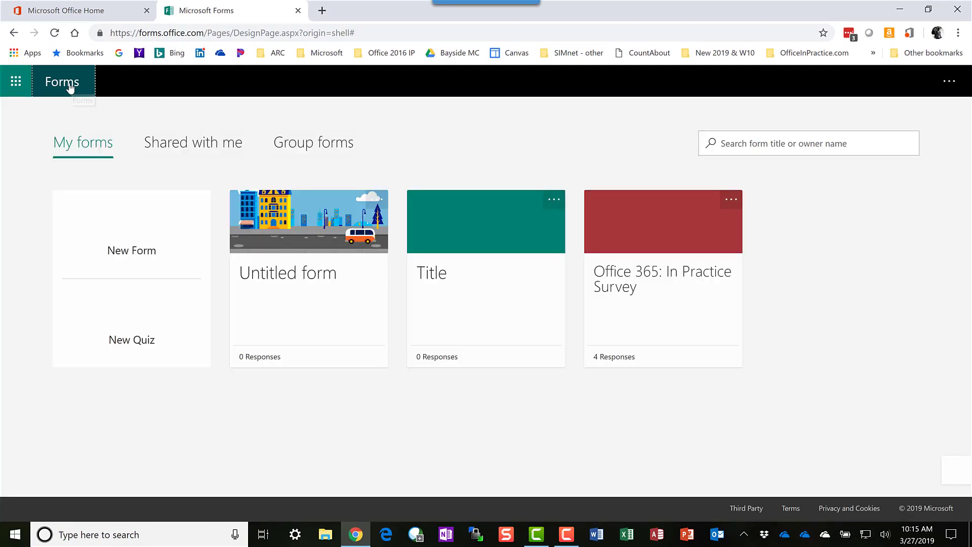
{"action": "left_click", "coordinate": [646, 283]}
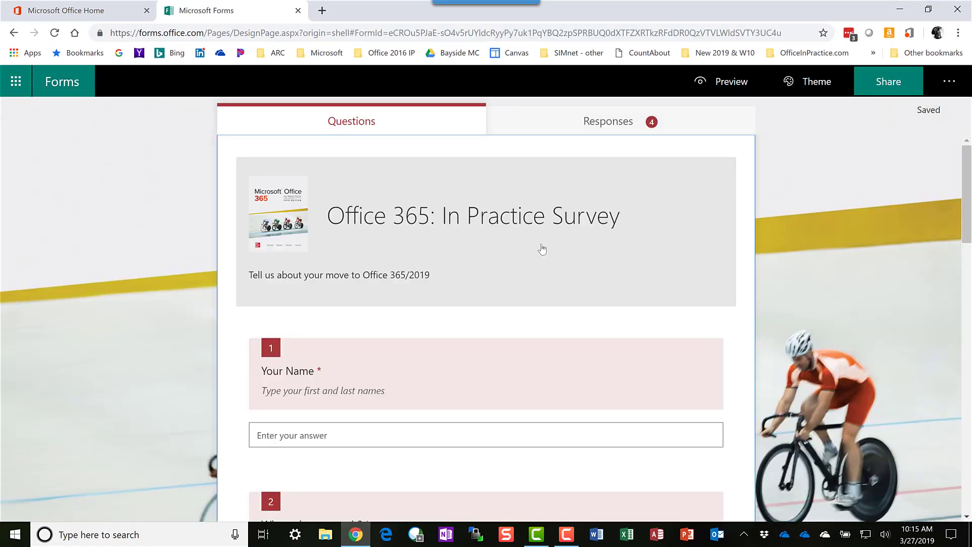
{"action": "left_click", "coordinate": [286, 234]}
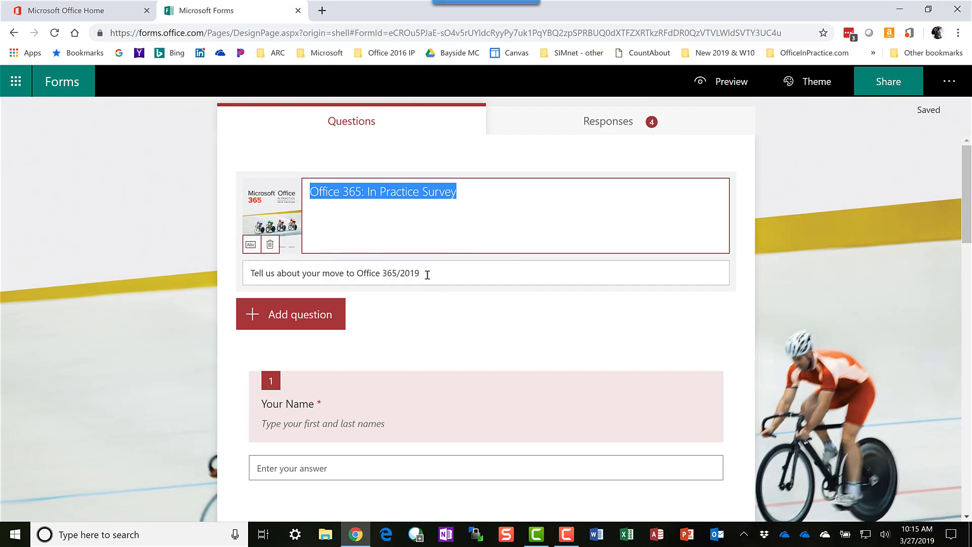
Edit question 1, check and dismiss its settings menu, then open question 2 for editing
{"action": "scroll", "coordinate": [486, 315], "scroll_direction": "down", "scroll_amount": 4}
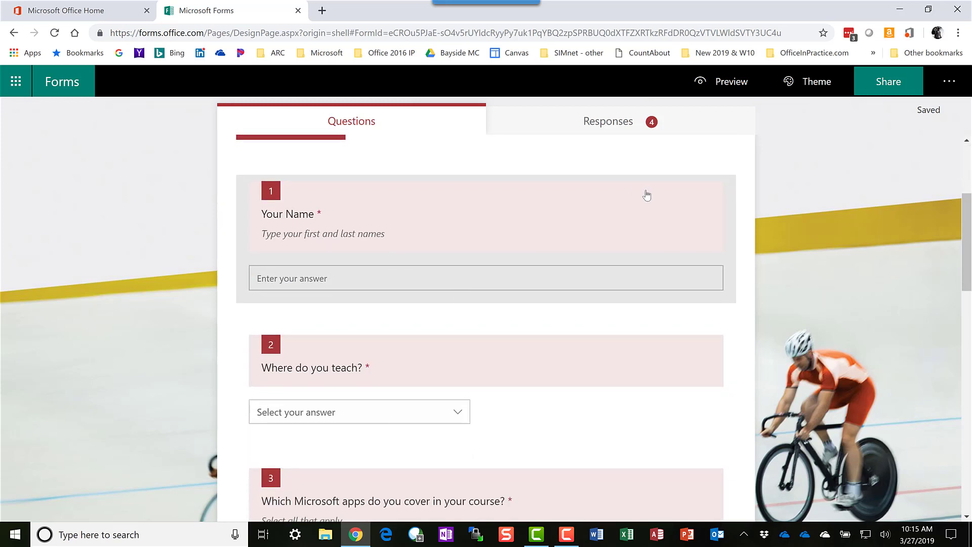
{"action": "left_click", "coordinate": [462, 211]}
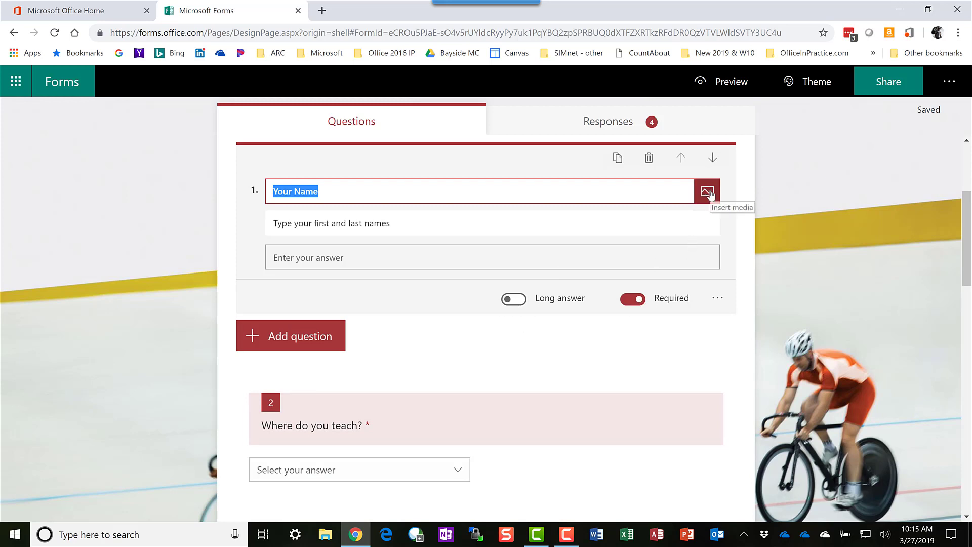
{"action": "scroll", "coordinate": [505, 325], "scroll_direction": "down", "scroll_amount": 8}
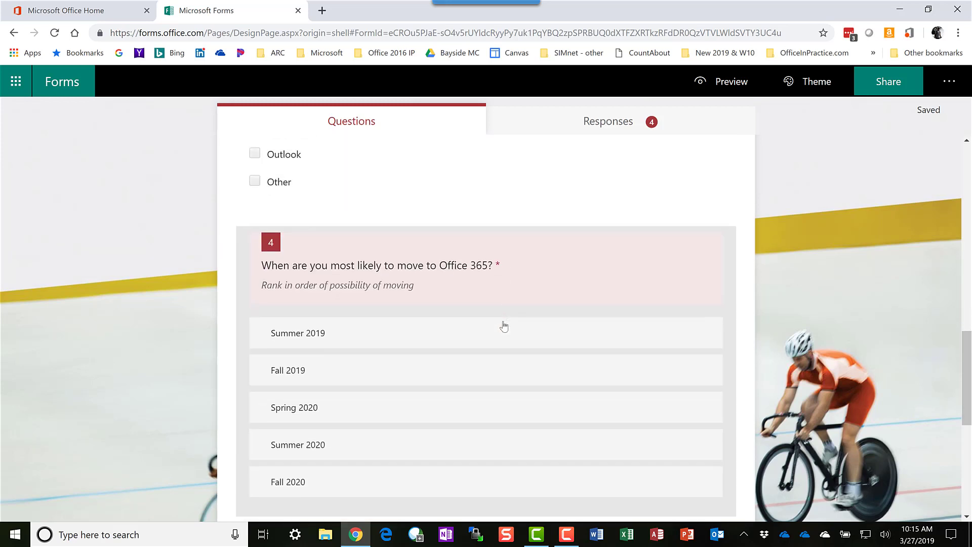
{"action": "scroll", "coordinate": [504, 326], "scroll_direction": "down", "scroll_amount": 7}
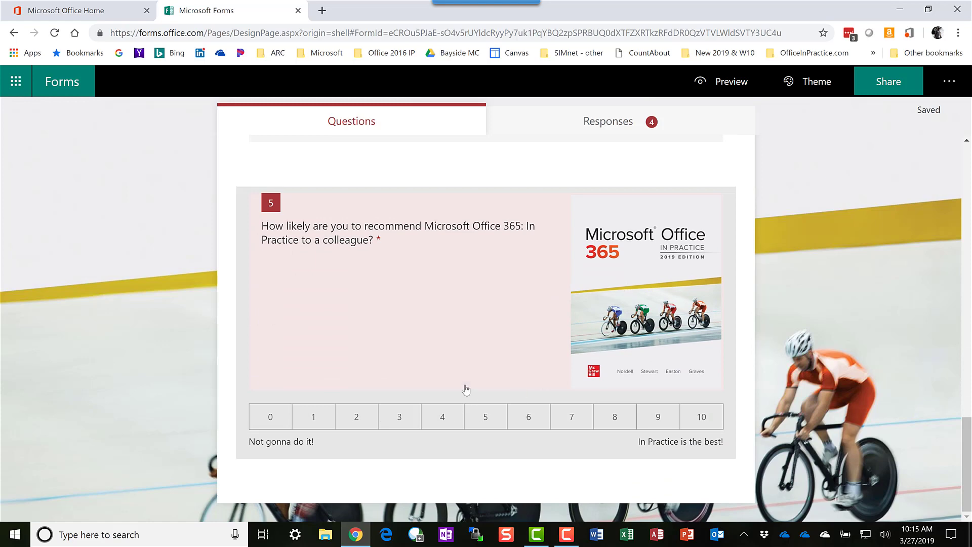
{"action": "scroll", "coordinate": [466, 388], "scroll_direction": "up", "scroll_amount": 1}
{"action": "scroll", "coordinate": [466, 388], "scroll_direction": "up", "scroll_amount": 6}
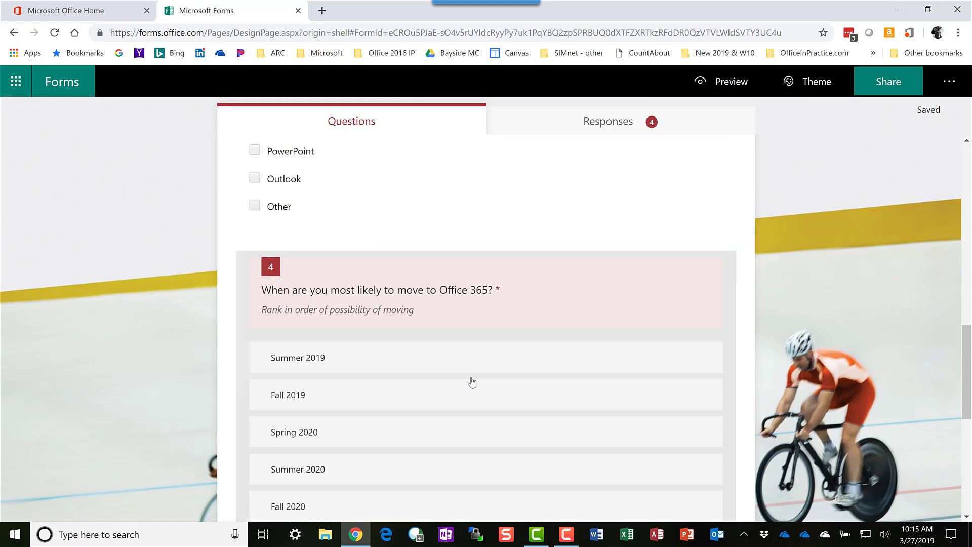
{"action": "scroll", "coordinate": [466, 339], "scroll_direction": "up", "scroll_amount": 7}
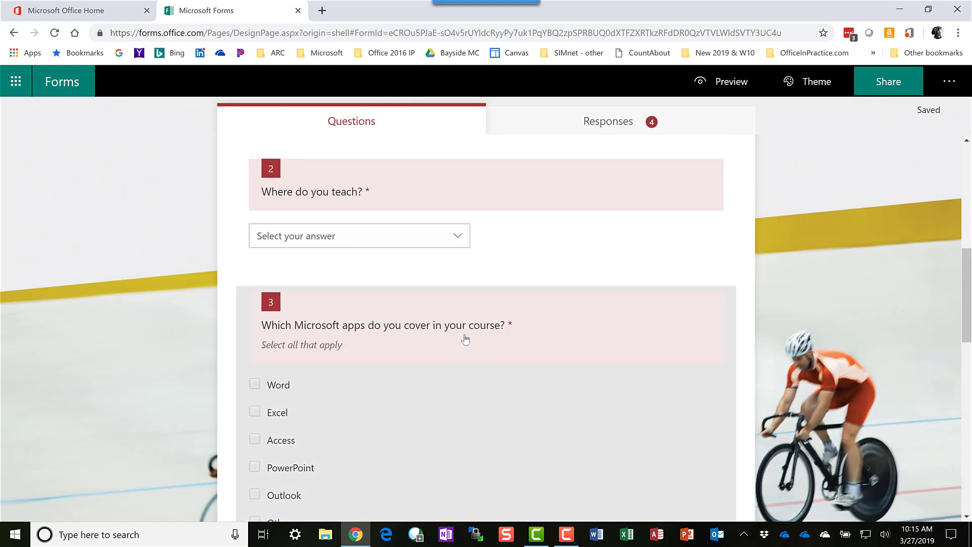
{"action": "scroll", "coordinate": [466, 339], "scroll_direction": "up", "scroll_amount": 4}
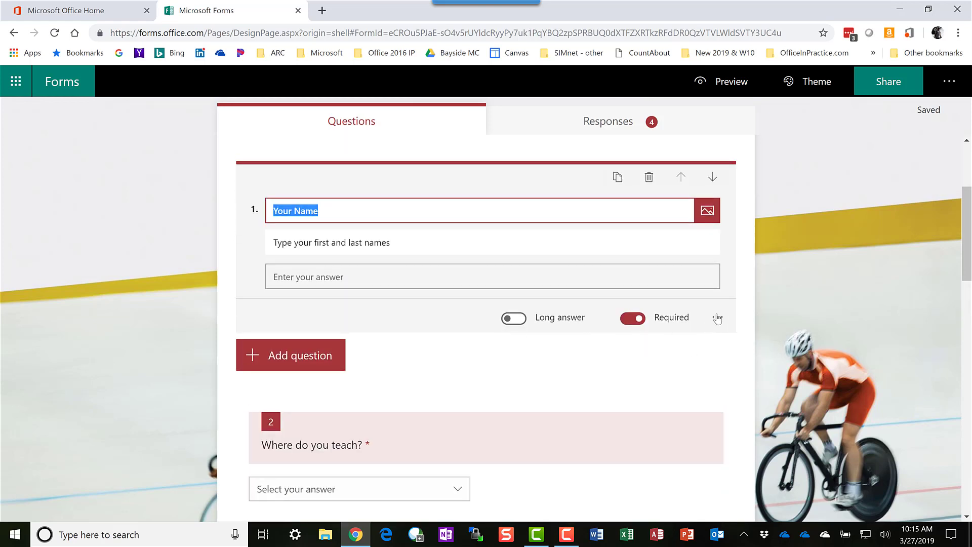
{"action": "left_click", "coordinate": [718, 319]}
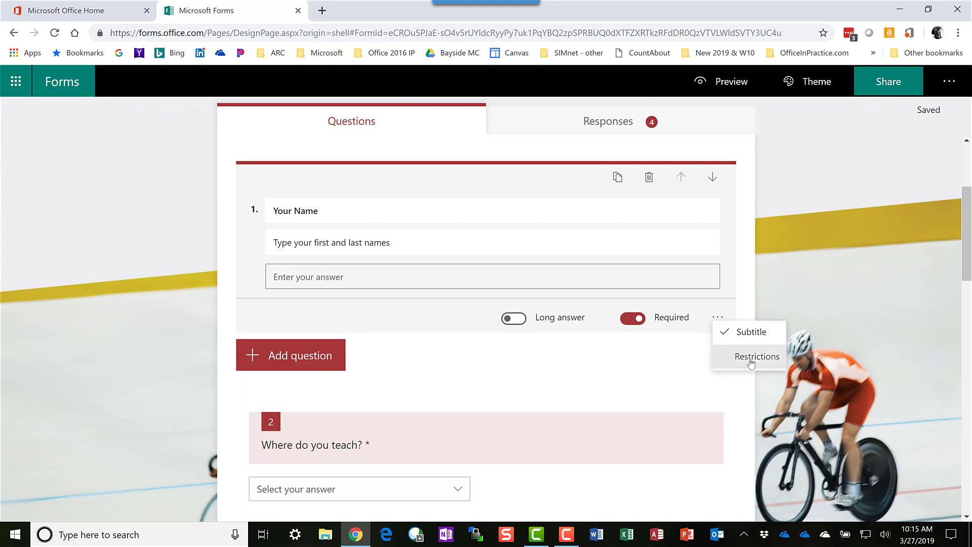
{"action": "left_click", "coordinate": [541, 379]}
{"action": "left_click", "coordinate": [536, 243]}
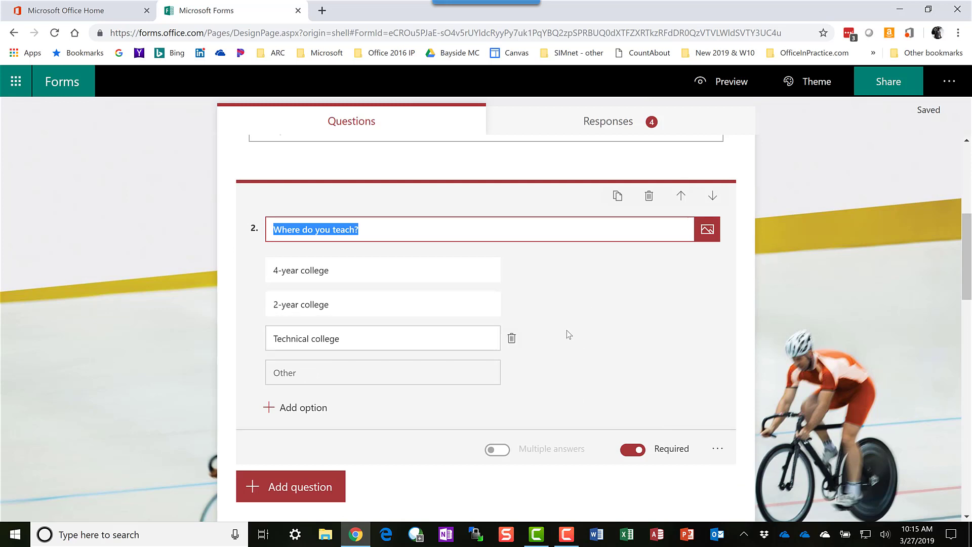
Preview the survey and open then dismiss the 'Where do you teach?' dropdown without answering
{"action": "scroll", "coordinate": [566, 332], "scroll_direction": "up", "scroll_amount": 6}
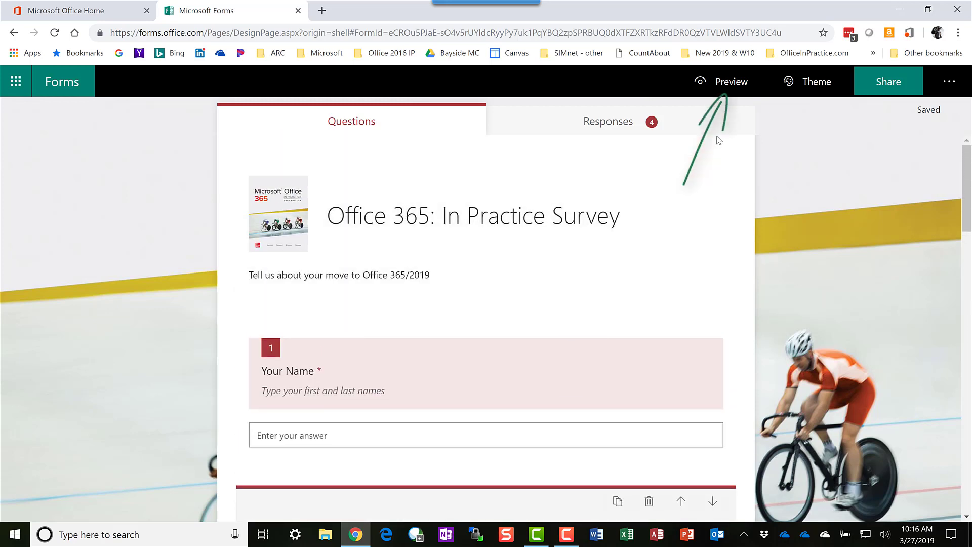
{"action": "left_click", "coordinate": [709, 82]}
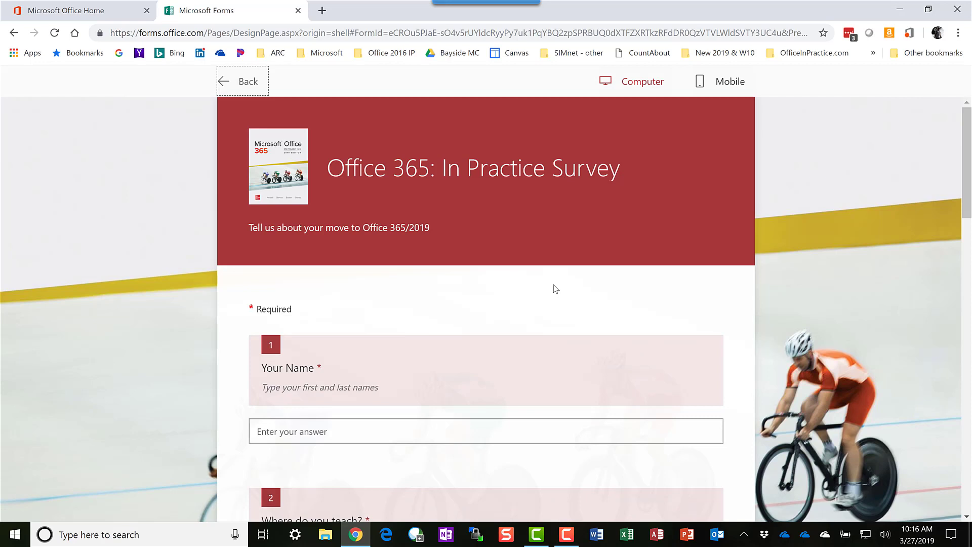
{"action": "scroll", "coordinate": [519, 301], "scroll_direction": "down", "scroll_amount": 4}
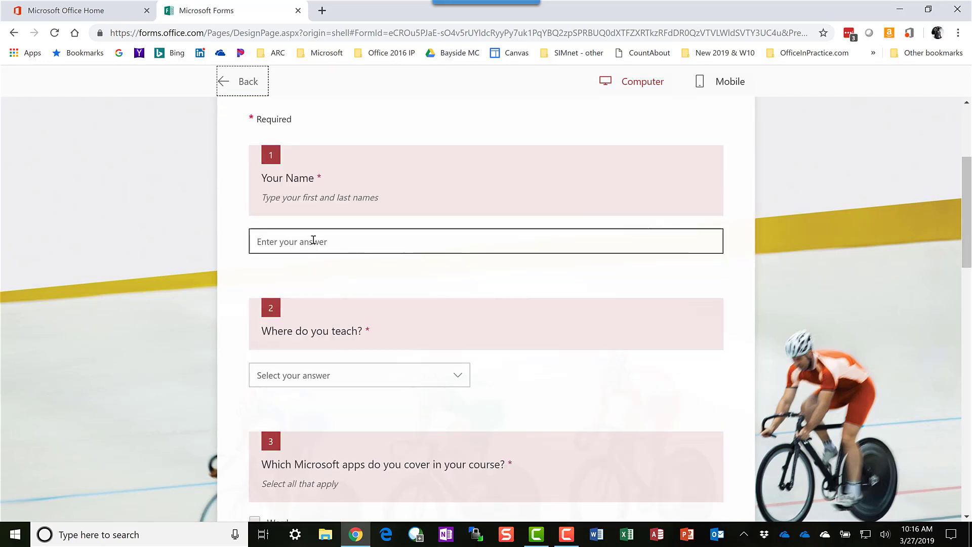
{"action": "left_click", "coordinate": [452, 379]}
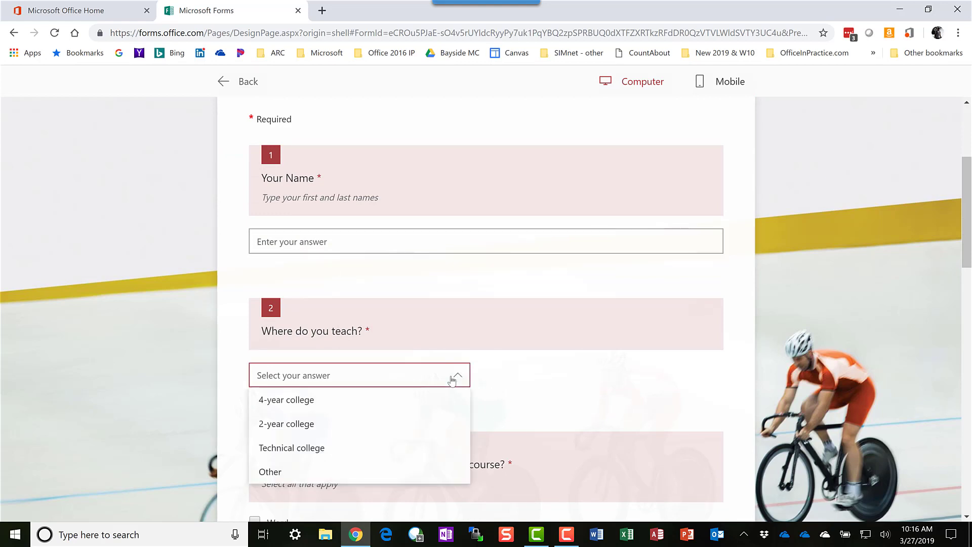
{"action": "left_click", "coordinate": [561, 393]}
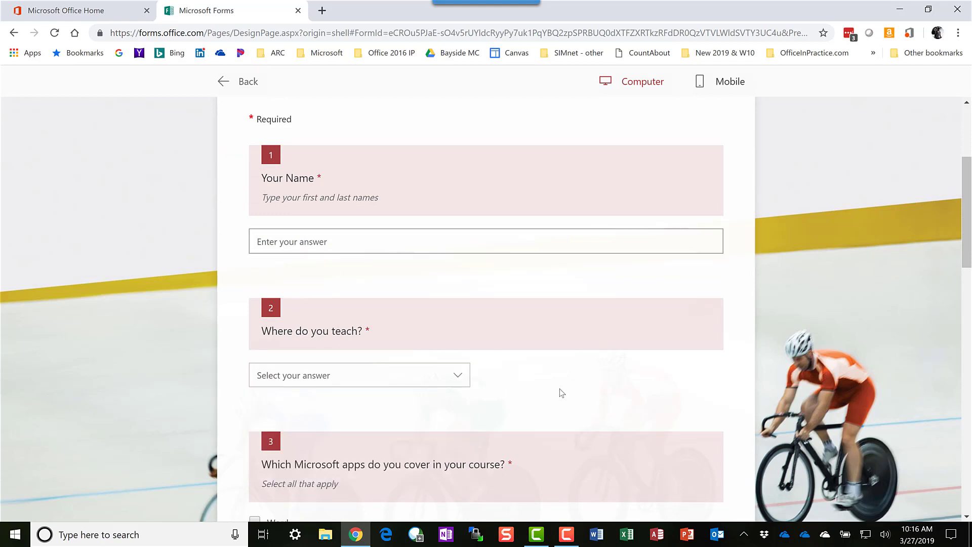
{"action": "scroll", "coordinate": [562, 393], "scroll_direction": "down", "scroll_amount": 5}
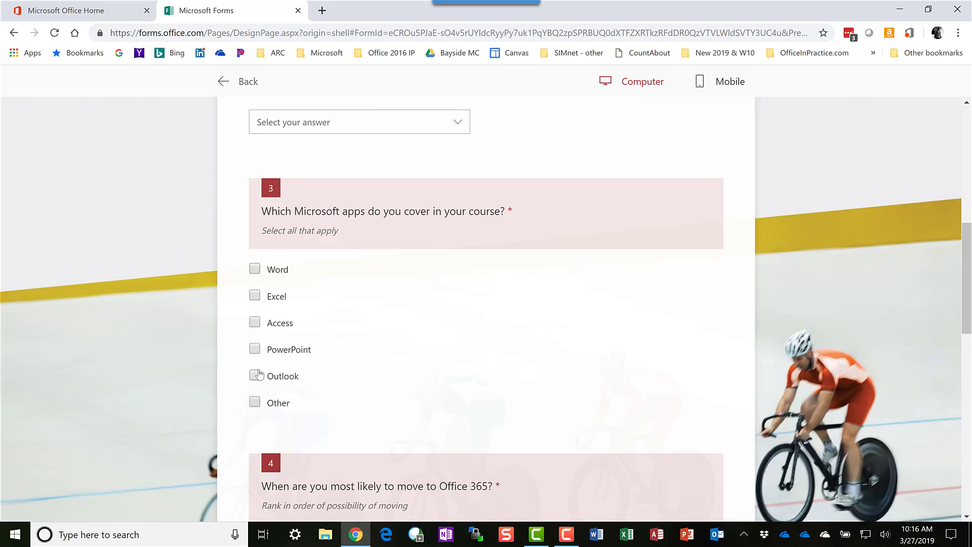
Tick Word and Excel, rank Fall 2019 above Summer 2019, and scroll to question 5
{"action": "left_click", "coordinate": [254, 269]}
{"action": "left_click", "coordinate": [255, 295]}
{"action": "scroll", "coordinate": [457, 321], "scroll_direction": "down", "scroll_amount": 1}
{"action": "scroll", "coordinate": [458, 321], "scroll_direction": "down", "scroll_amount": 6}
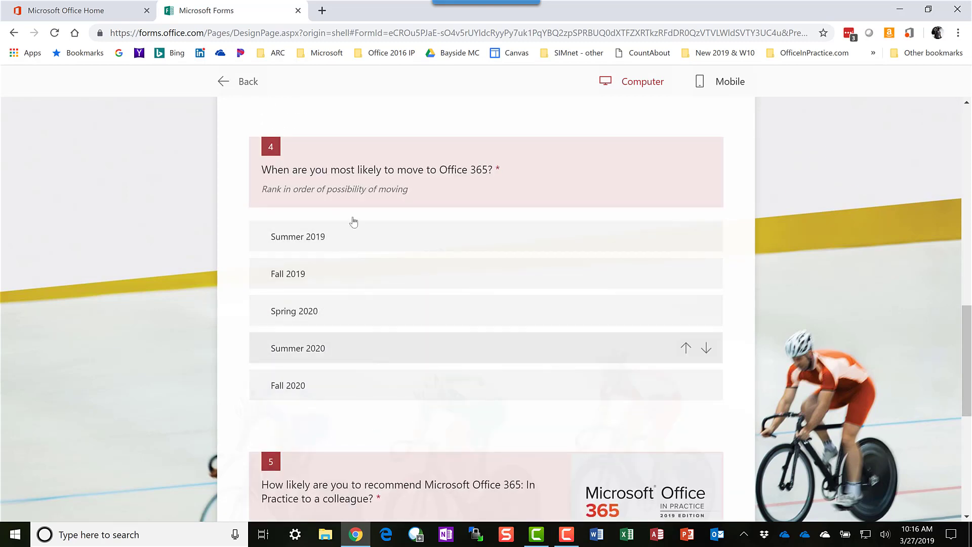
{"action": "mouse_move", "coordinate": [320, 285]}
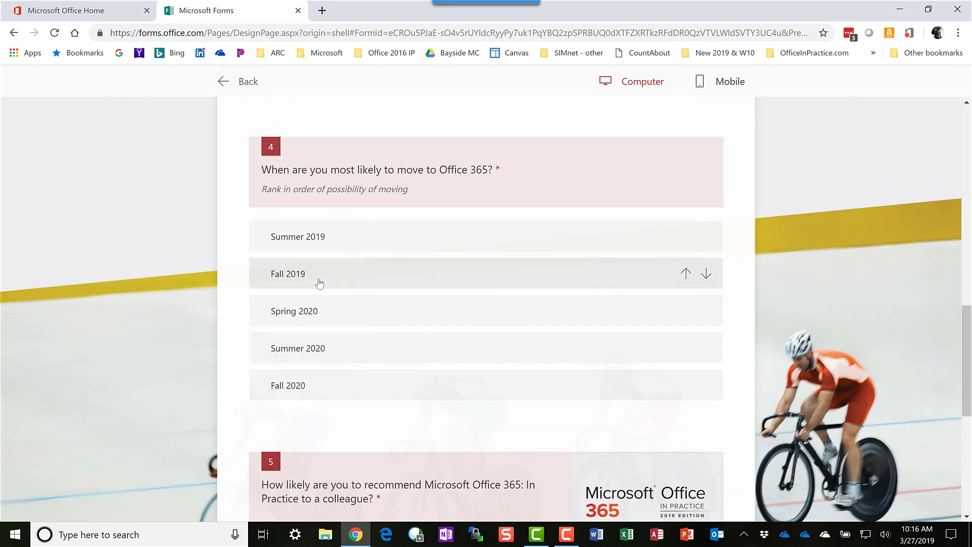
{"action": "left_click_drag", "start_coordinate": [319, 284], "coordinate": [321, 237]}
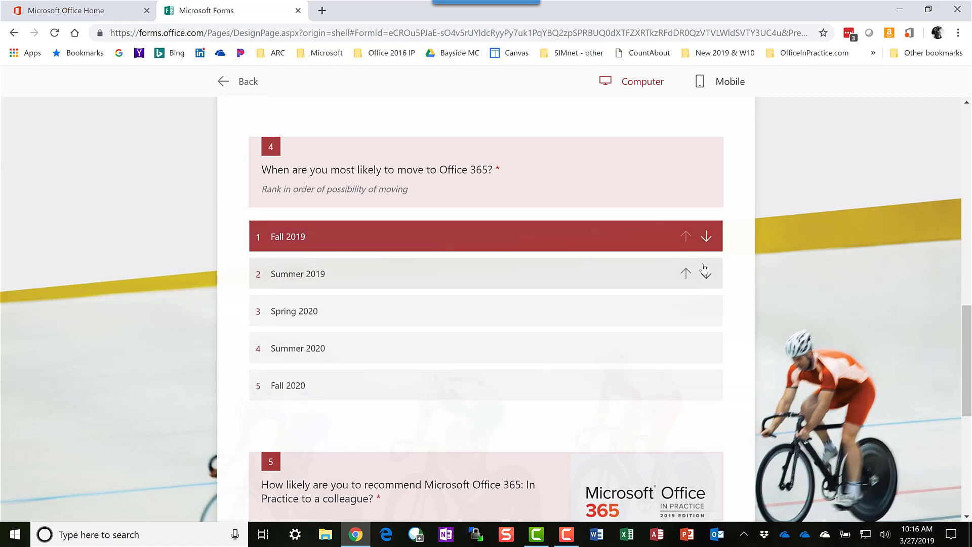
{"action": "scroll", "coordinate": [601, 316], "scroll_direction": "down", "scroll_amount": 5}
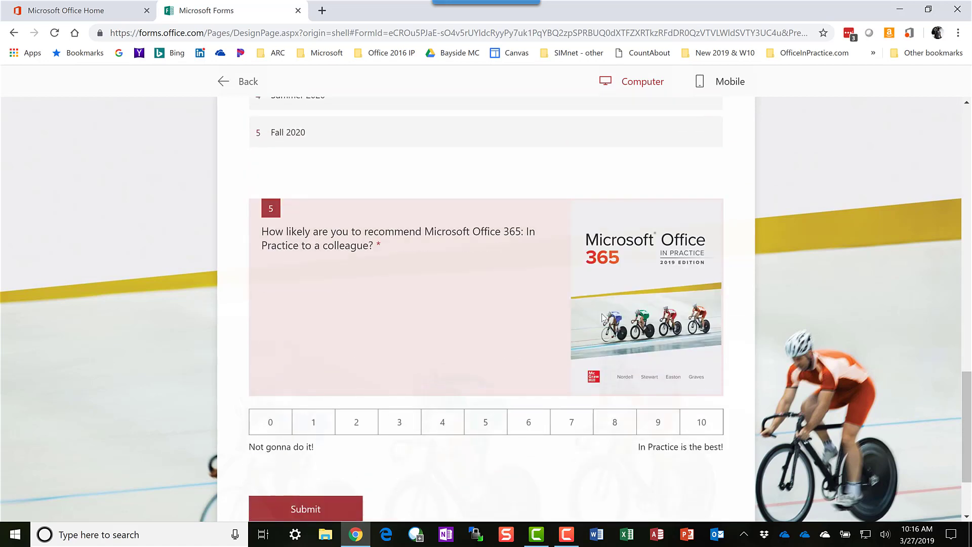
{"action": "scroll", "coordinate": [602, 314], "scroll_direction": "down", "scroll_amount": 1}
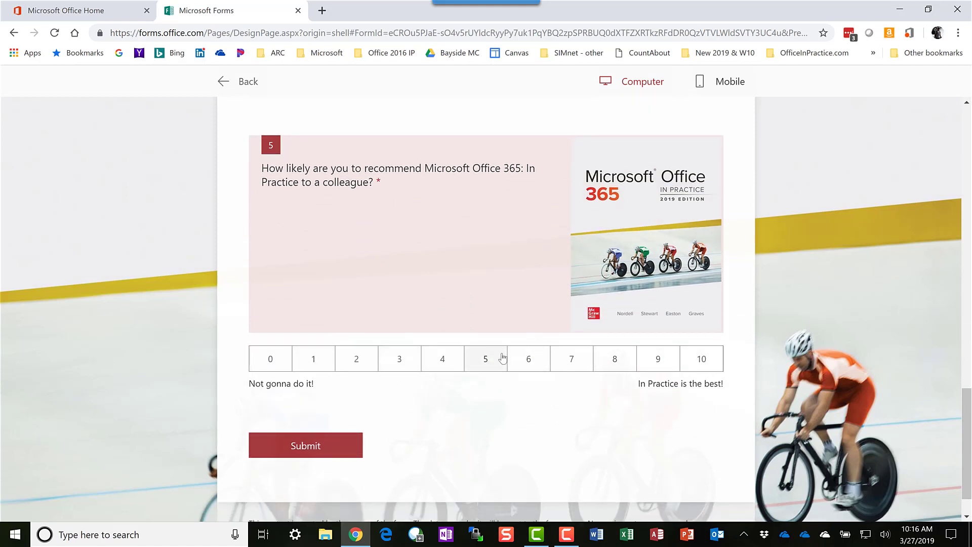
Rate the recommendation question 10 and switch the preview to the mobile phone layout
{"action": "left_click", "coordinate": [702, 361]}
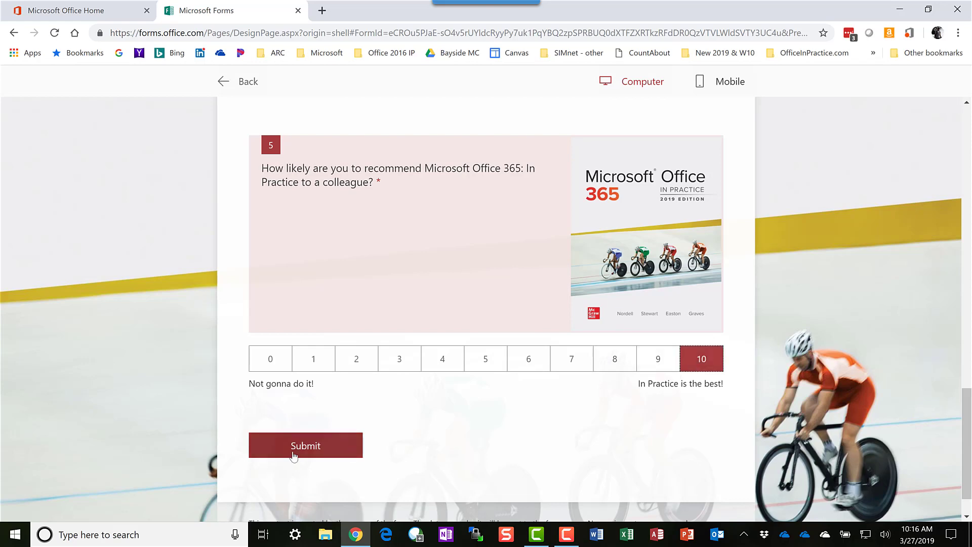
{"action": "scroll", "coordinate": [456, 322], "scroll_direction": "up", "scroll_amount": 15}
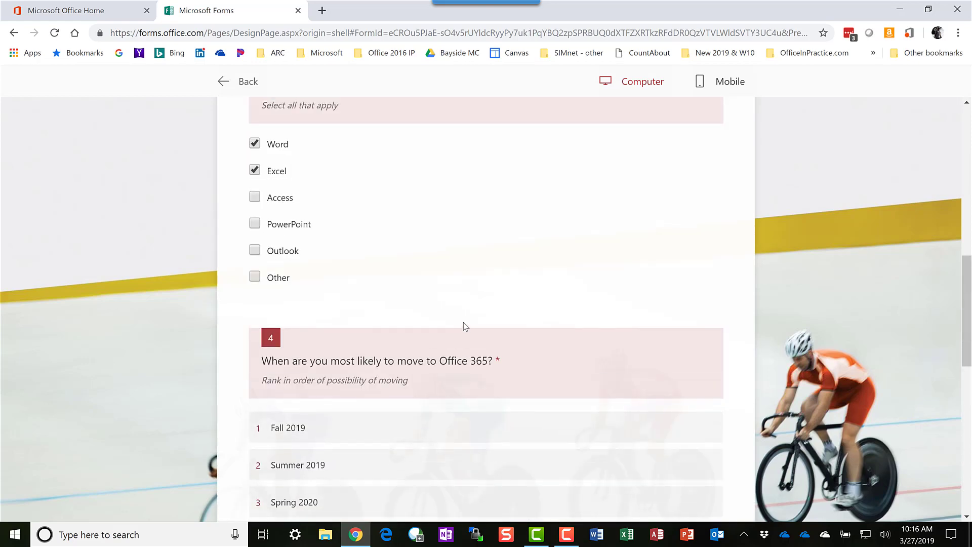
{"action": "scroll", "coordinate": [506, 310], "scroll_direction": "up", "scroll_amount": 6}
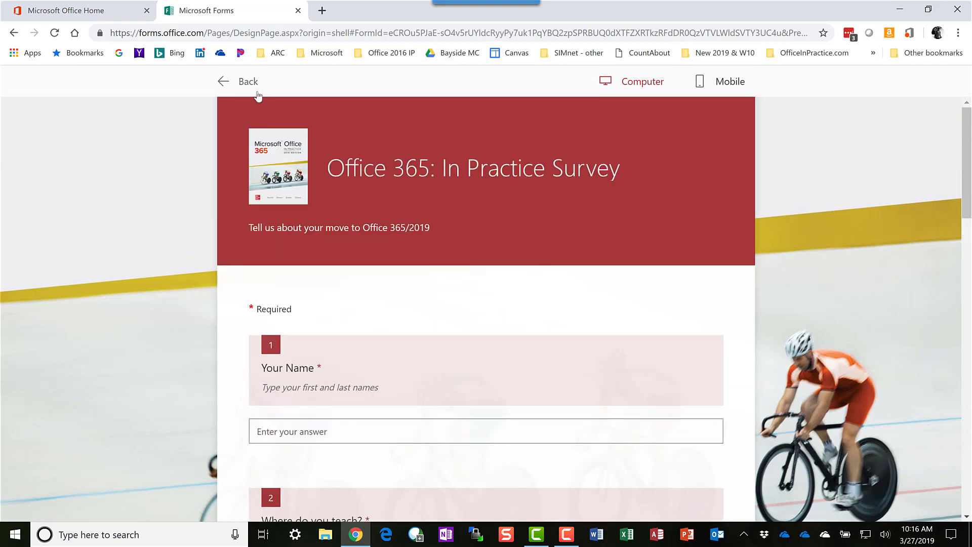
{"action": "left_click", "coordinate": [723, 84]}
{"action": "scroll", "coordinate": [499, 280], "scroll_direction": "down", "scroll_amount": 9}
{"action": "scroll", "coordinate": [501, 280], "scroll_direction": "up", "scroll_amount": 9}
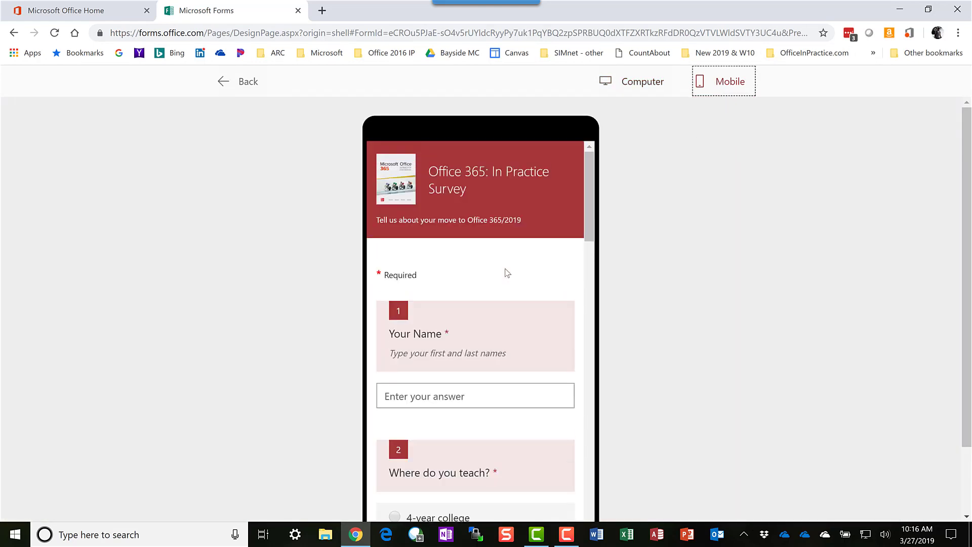
Leave the preview for the editing view and open the More options menu
{"action": "left_click", "coordinate": [246, 84]}
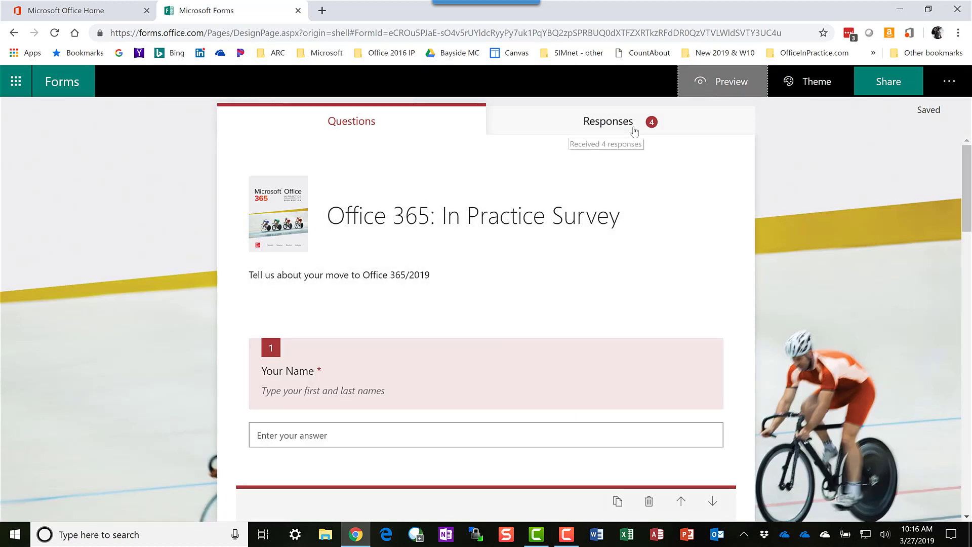
{"action": "left_click", "coordinate": [951, 86]}
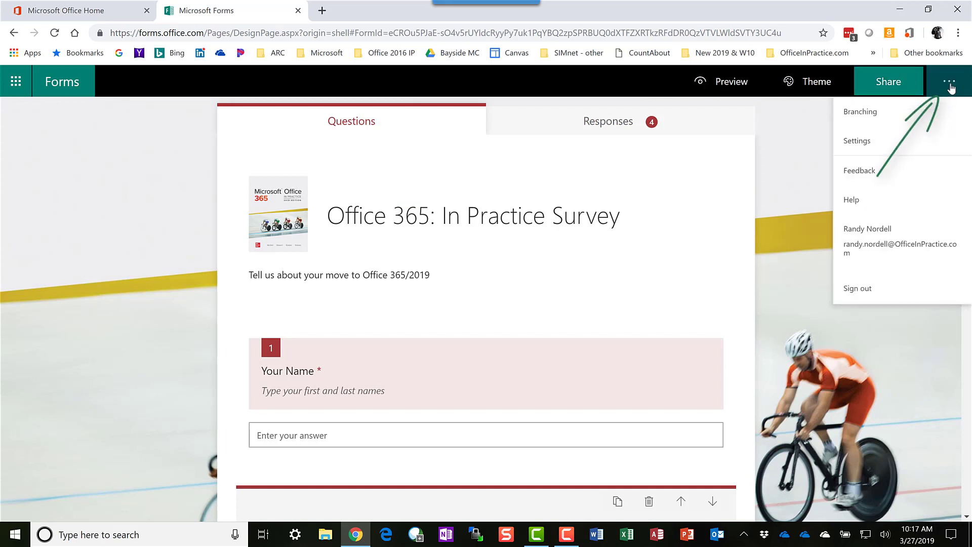
Open Settings, scroll down to the Notification options, then close the settings pane
{"action": "left_click", "coordinate": [878, 147]}
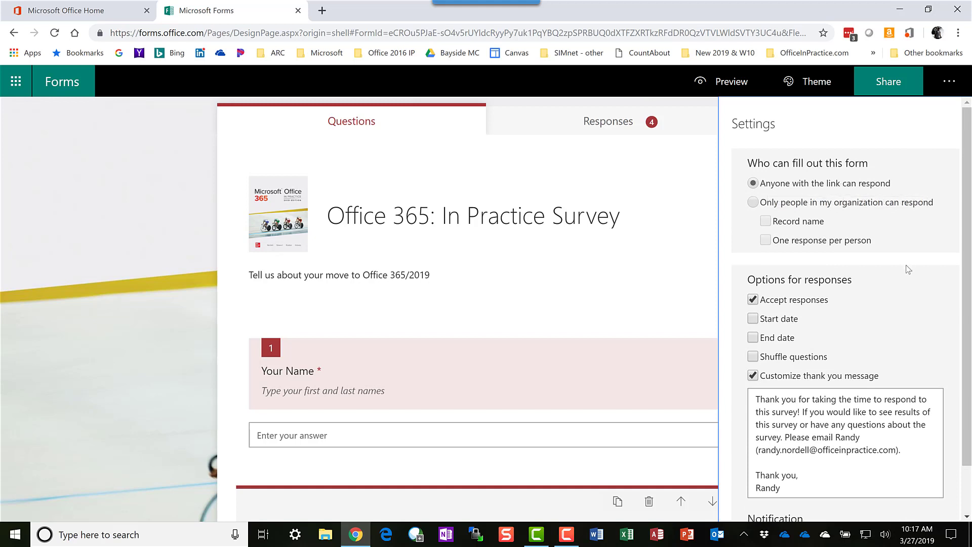
{"action": "scroll", "coordinate": [793, 242], "scroll_direction": "down", "scroll_amount": 1}
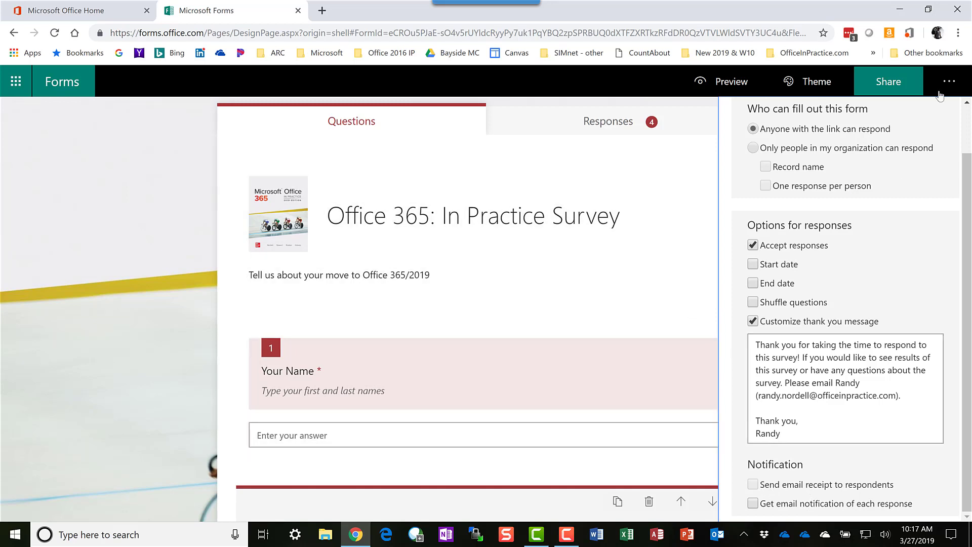
{"action": "left_click", "coordinate": [946, 86]}
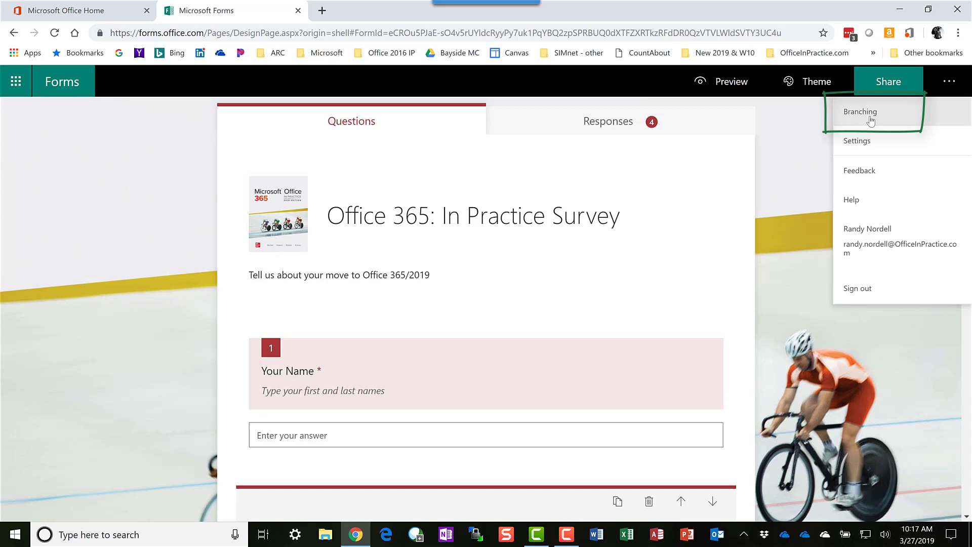
{"action": "left_click", "coordinate": [957, 84]}
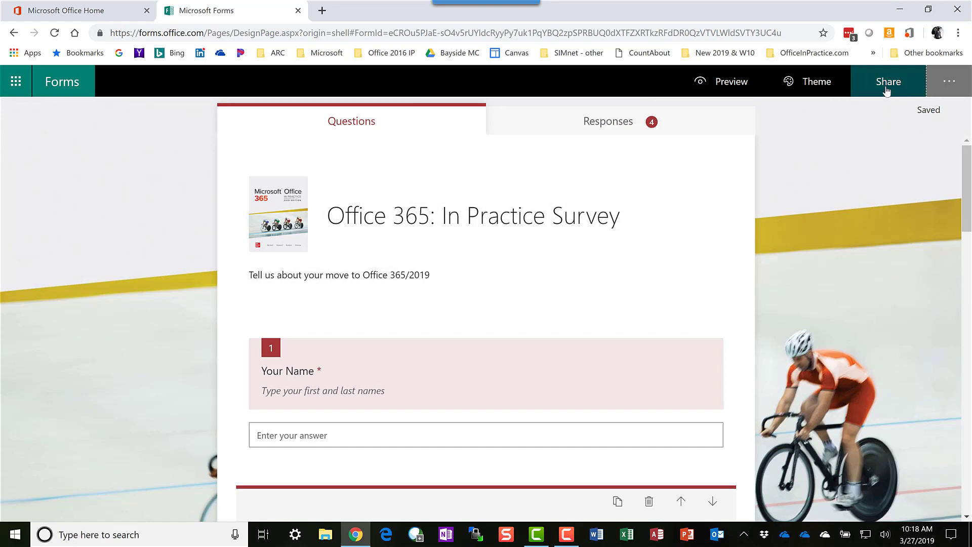
{"action": "left_click", "coordinate": [886, 89]}
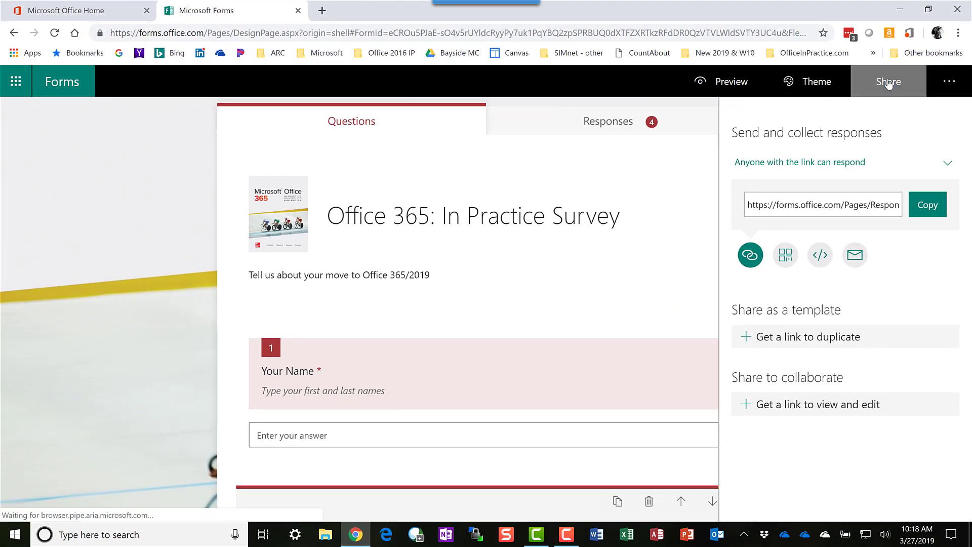
{"action": "left_click", "coordinate": [512, 184]}
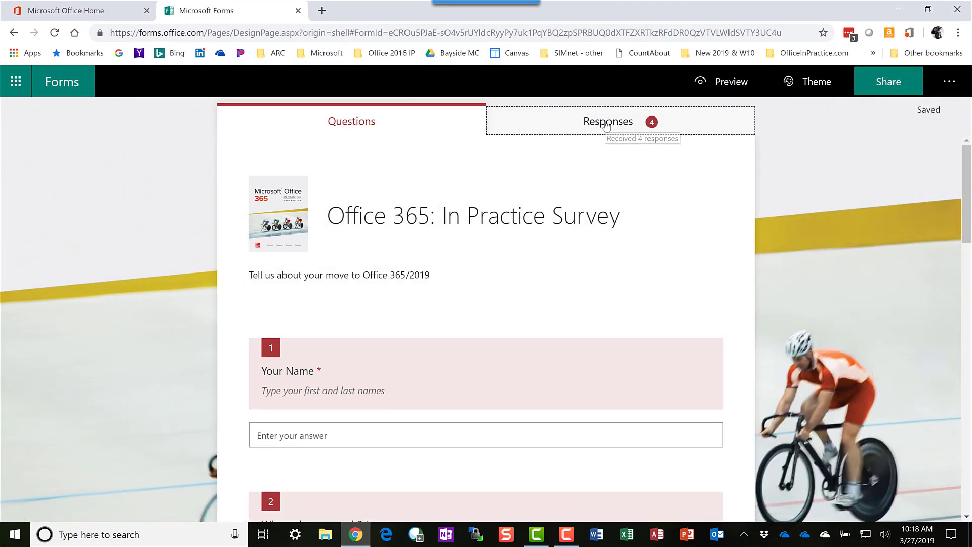
Open the Responses summary and view More Details for the 4 answers to 'Where do you teach?'
{"action": "left_click", "coordinate": [607, 125]}
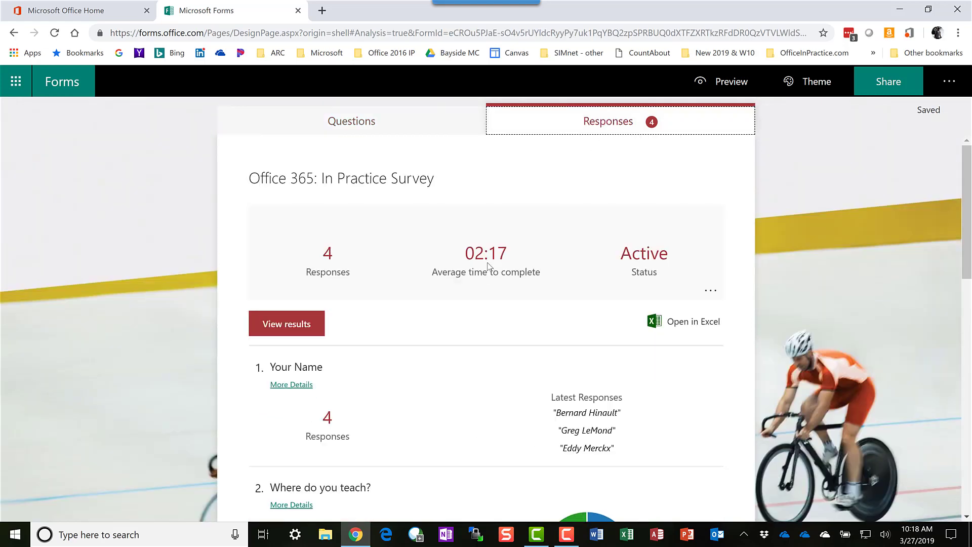
{"action": "scroll", "coordinate": [488, 266], "scroll_direction": "down", "scroll_amount": 2}
{"action": "scroll", "coordinate": [468, 309], "scroll_direction": "up", "scroll_amount": 1}
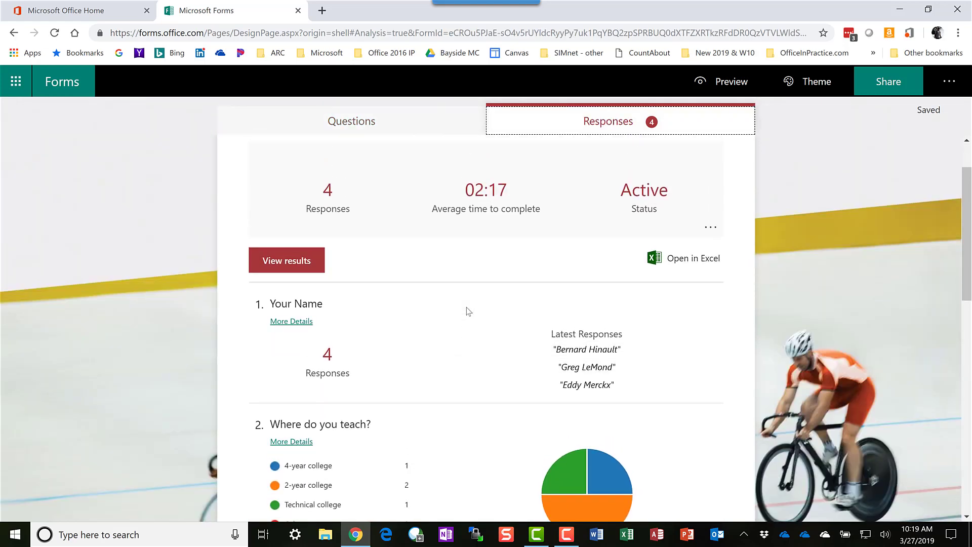
{"action": "scroll", "coordinate": [666, 336], "scroll_direction": "down", "scroll_amount": 1}
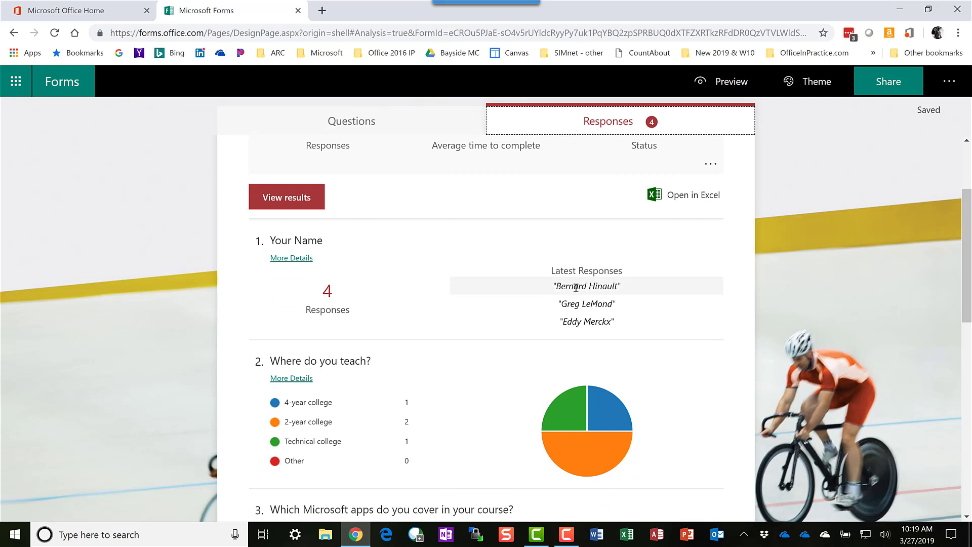
{"action": "scroll", "coordinate": [455, 301], "scroll_direction": "down", "scroll_amount": 1}
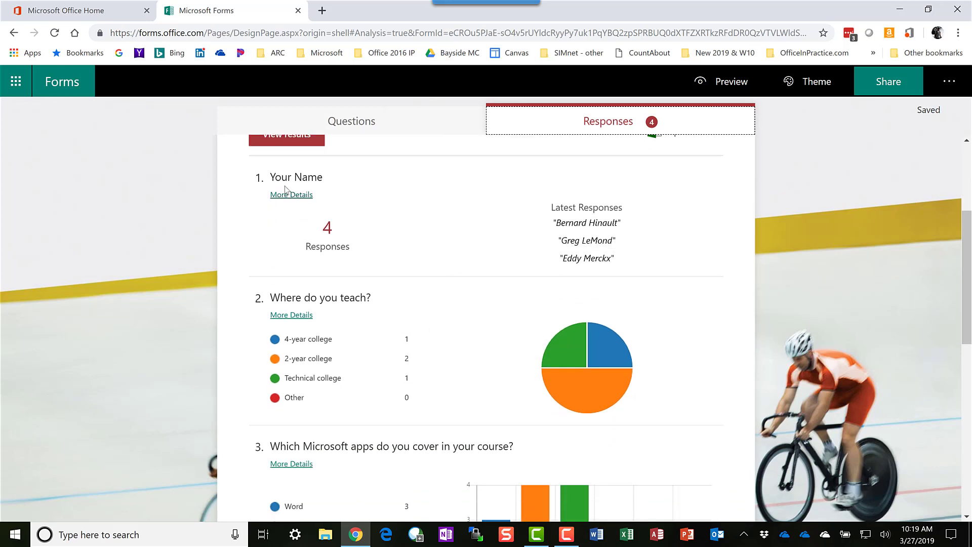
{"action": "left_click", "coordinate": [292, 318]}
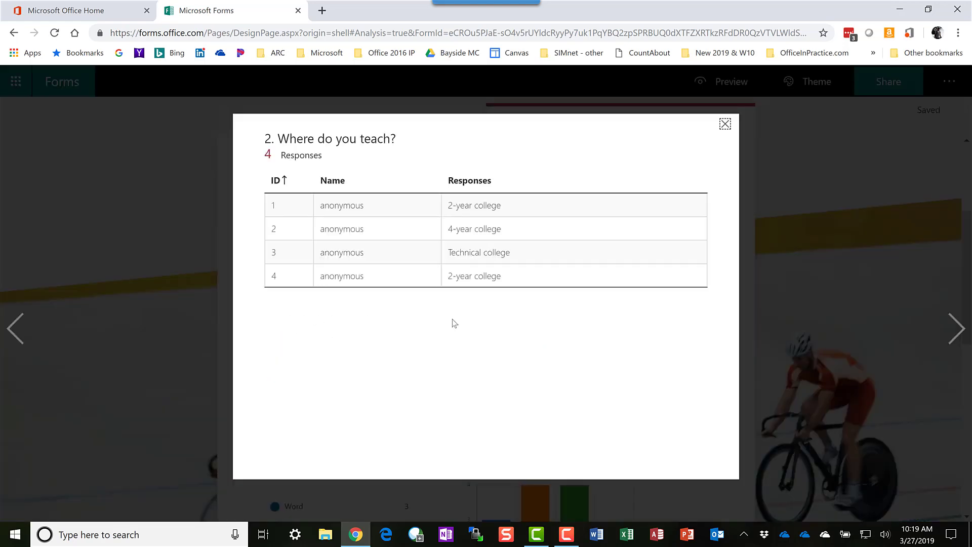
{"action": "left_click", "coordinate": [725, 124]}
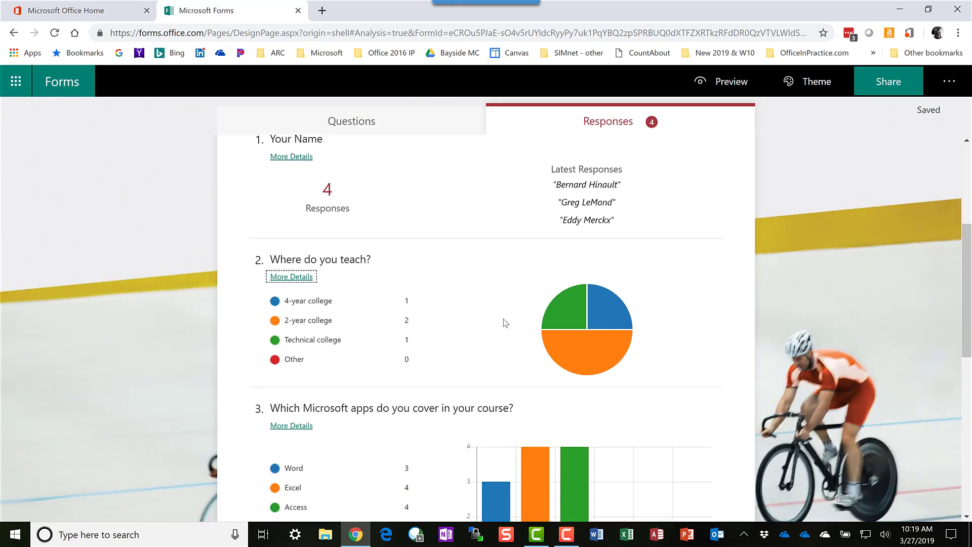
{"action": "scroll", "coordinate": [505, 323], "scroll_direction": "down", "scroll_amount": 1}
{"action": "scroll", "coordinate": [505, 324], "scroll_direction": "down", "scroll_amount": 7}
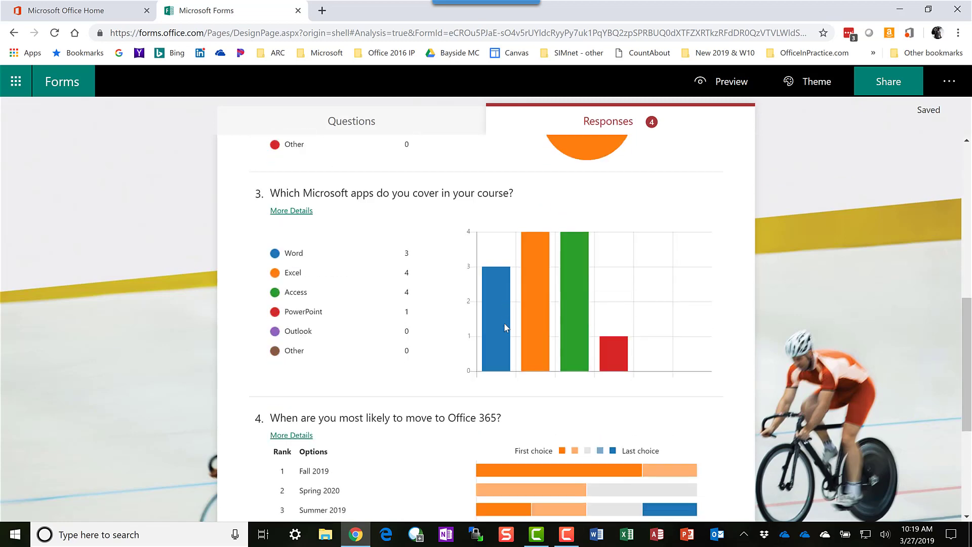
{"action": "scroll", "coordinate": [505, 326], "scroll_direction": "down", "scroll_amount": 4}
{"action": "mouse_move", "coordinate": [505, 324]}
{"action": "scroll", "coordinate": [505, 324], "scroll_direction": "up", "scroll_amount": 9}
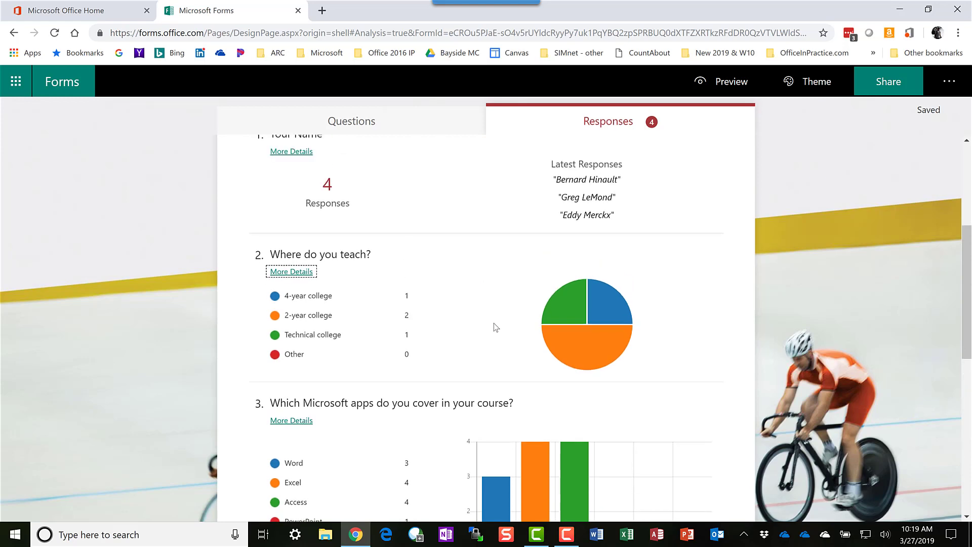
{"action": "scroll", "coordinate": [504, 302], "scroll_direction": "up", "scroll_amount": 4}
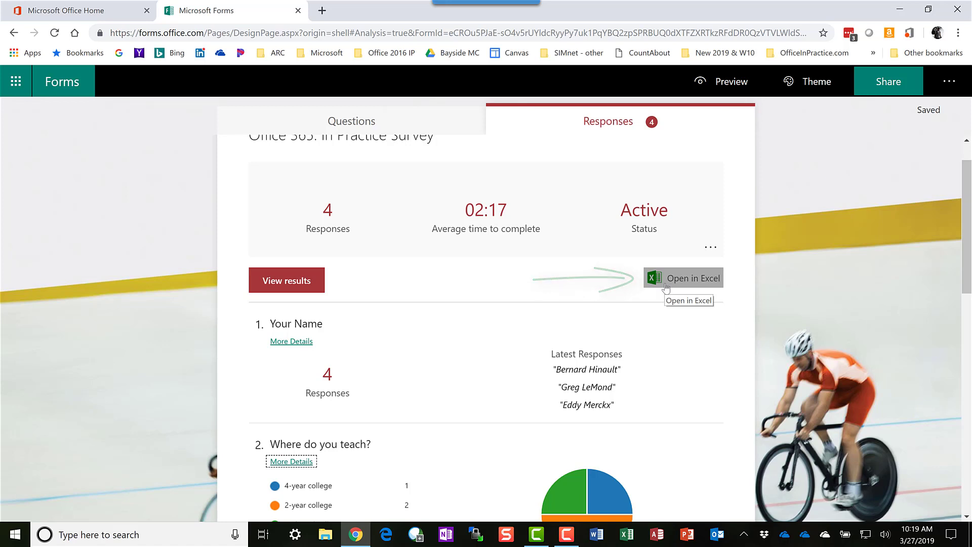
{"action": "scroll", "coordinate": [642, 277], "scroll_direction": "up", "scroll_amount": 1}
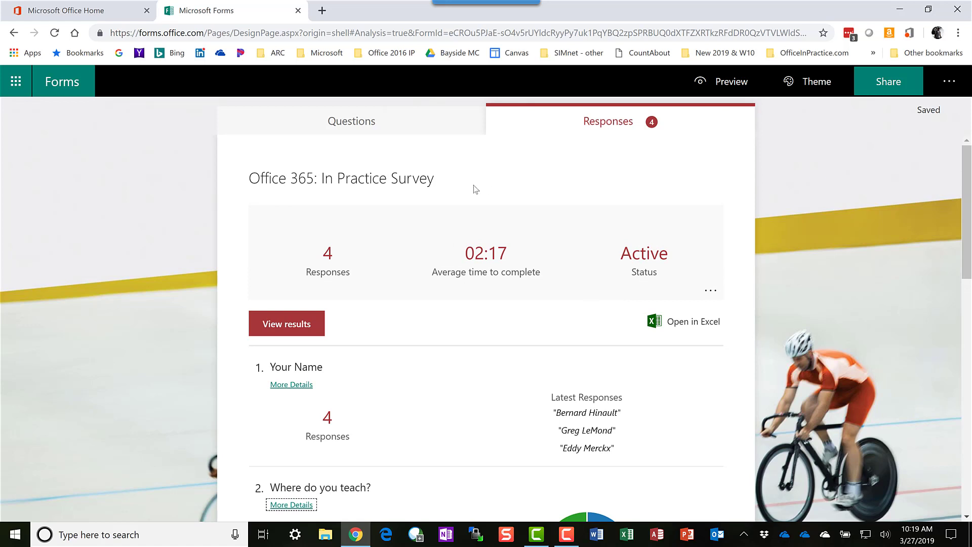
Return to the question editor of the Office 365: In Practice Survey
{"action": "left_click", "coordinate": [375, 124]}
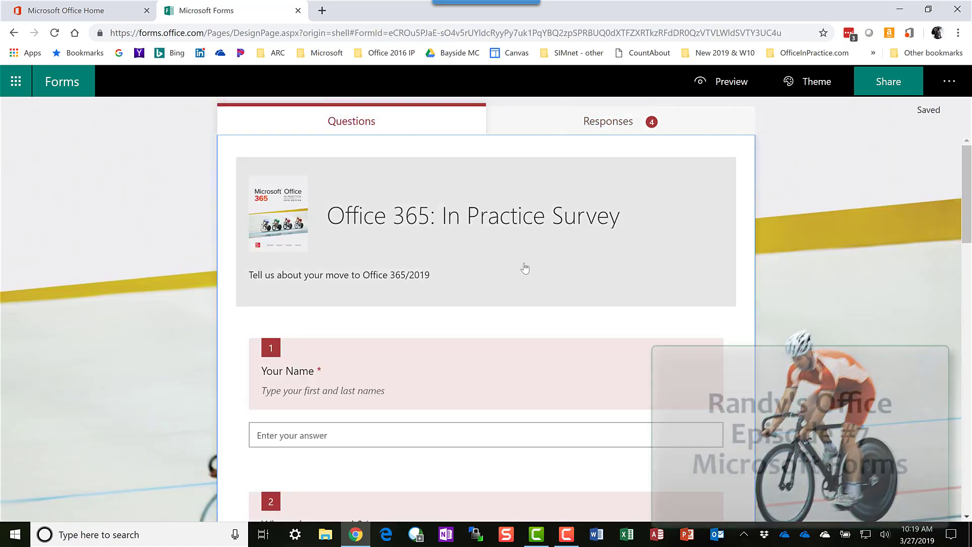